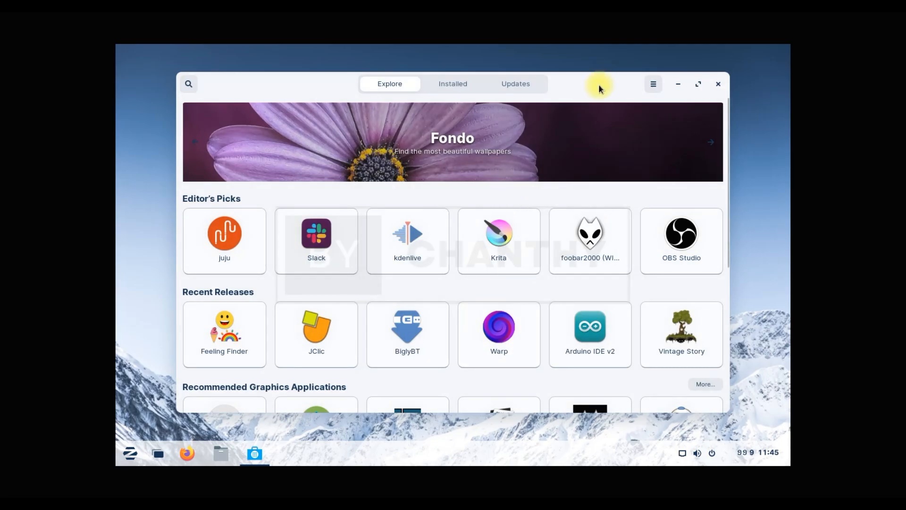
# Look through the software store's Explore page down to its app categories, and close the store.
pyautogui.moveTo(729, 171); pyautogui.dragTo(707, 332)
pyautogui.scroll(10, 707, 333)
pyautogui.scroll(-10, 722, 203)
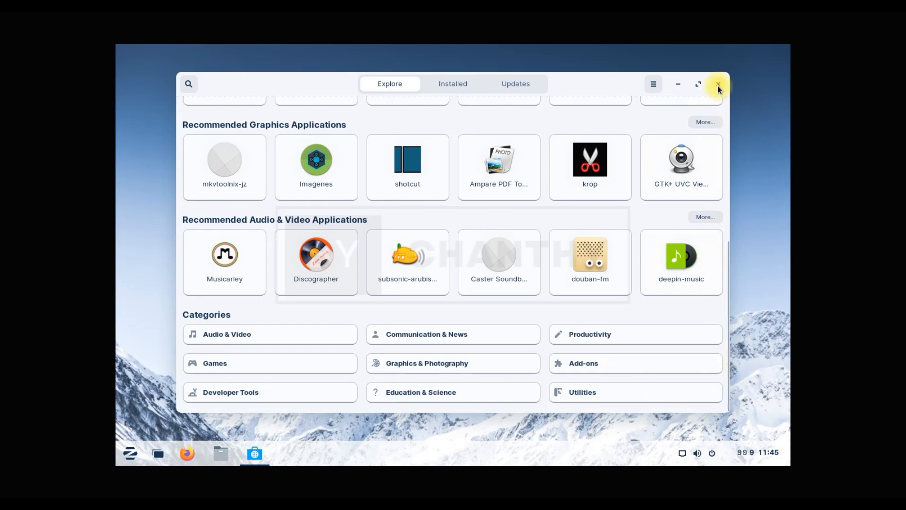
pyautogui.click(717, 86)
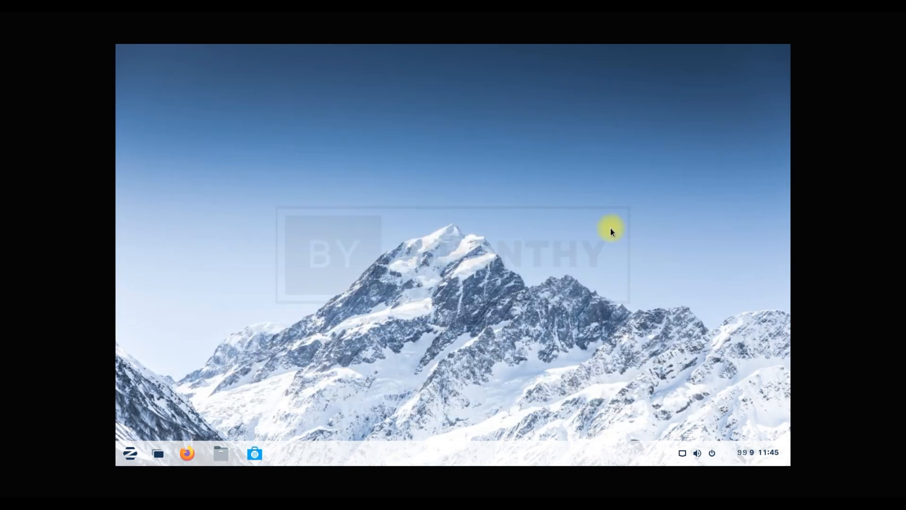
# Look through the file manager's Desktop, Documents, Downloads, Pictures, Videos and Trash locations, and close it.
pyautogui.click(220, 454)
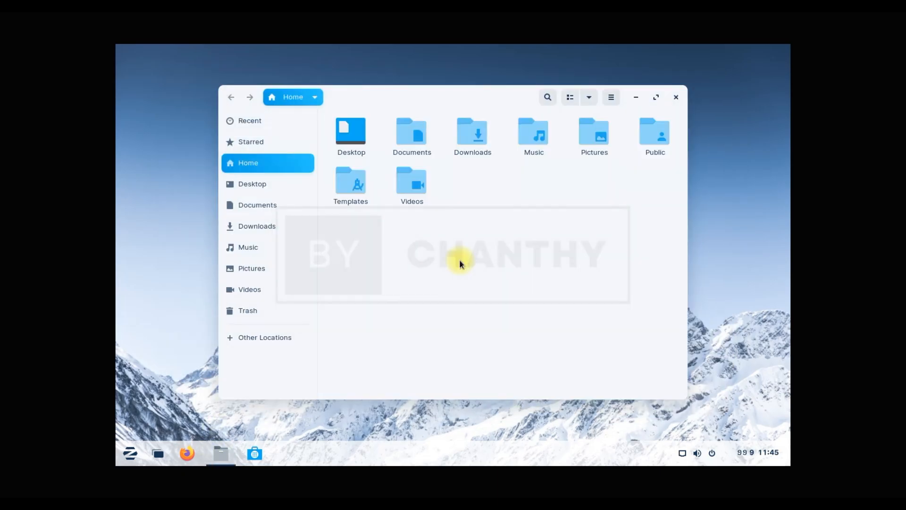
pyautogui.click(265, 184)
pyautogui.click(265, 205)
pyautogui.click(264, 226)
pyautogui.click(264, 268)
pyautogui.click(264, 289)
pyautogui.click(265, 311)
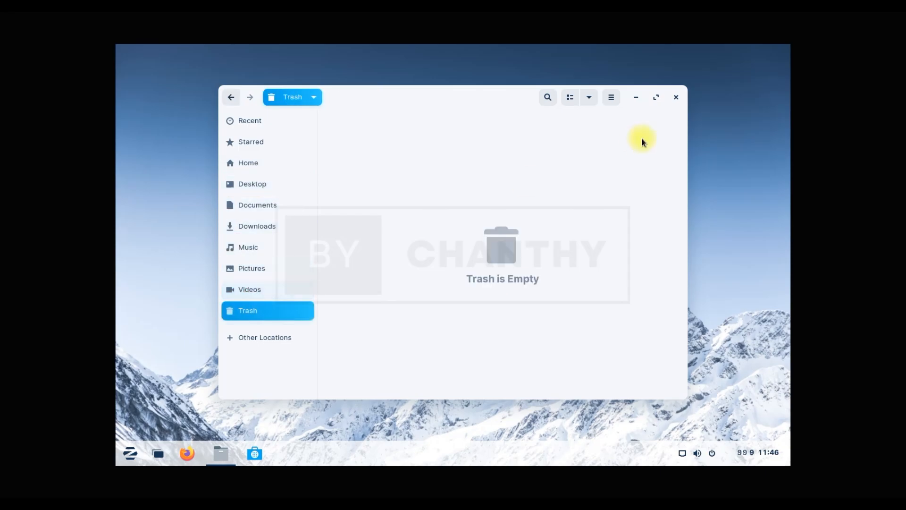
pyautogui.click(675, 96)
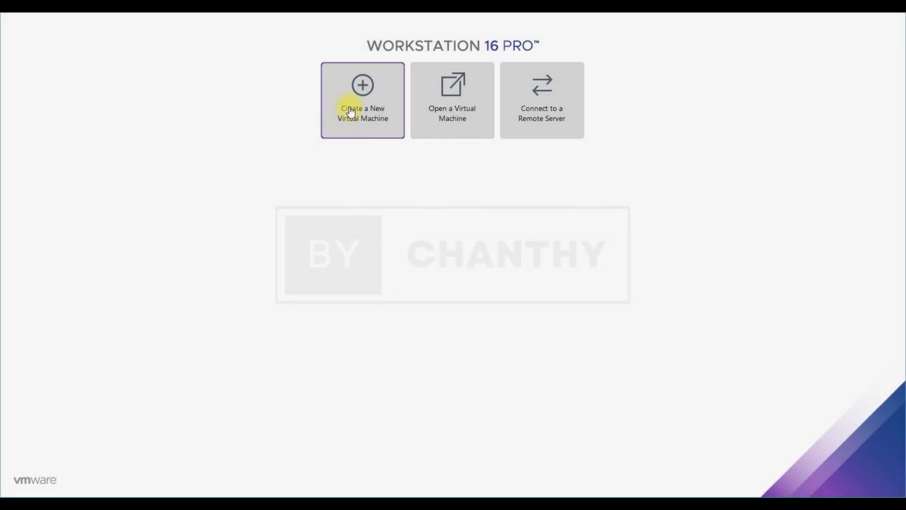
# In VMware Workstation, start a new virtual machine with the Typical configuration and the Zorin-OS-16.2-Core-64-bit ISO as installer image.
pyautogui.click(351, 112)
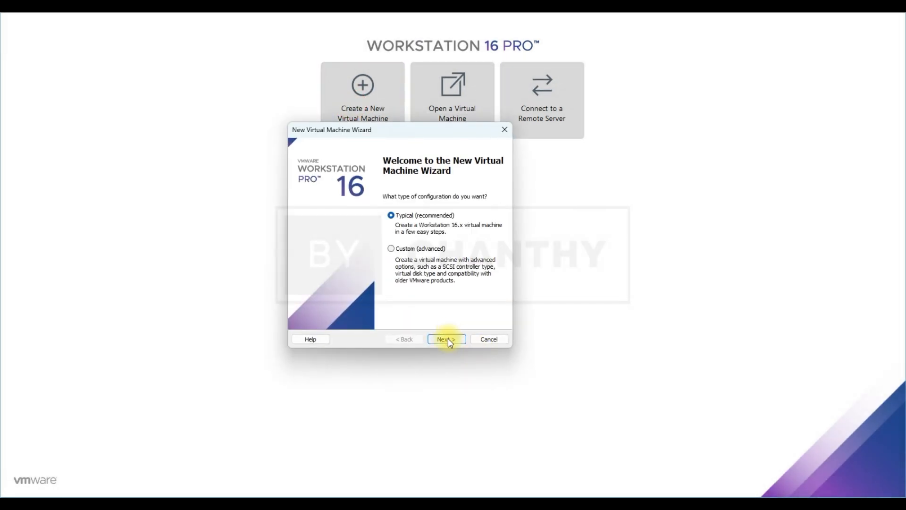
pyautogui.click(448, 338)
pyautogui.click(486, 252)
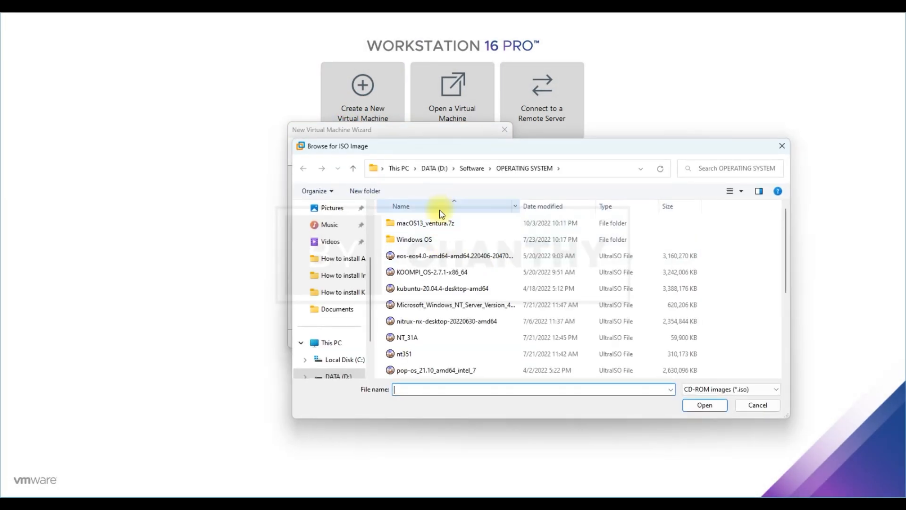
pyautogui.scroll(-3, 525, 313)
pyautogui.click(411, 371)
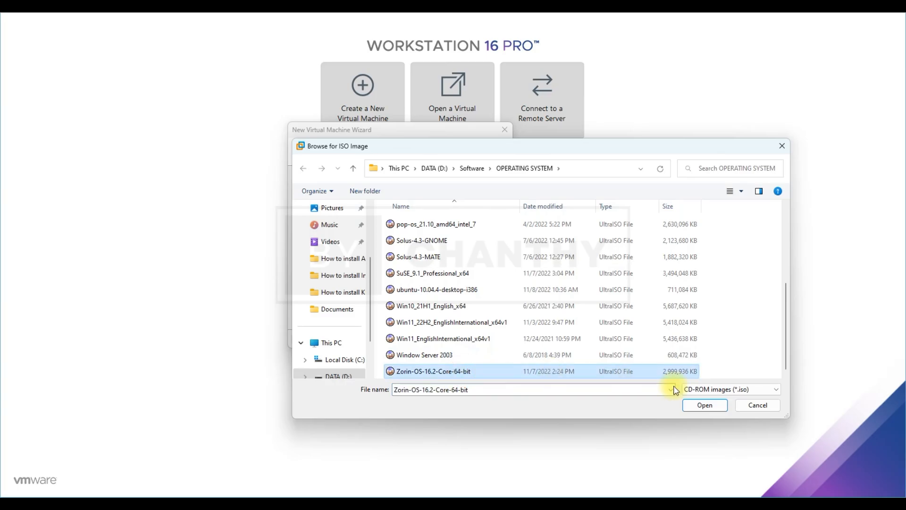
pyautogui.click(703, 404)
pyautogui.click(456, 341)
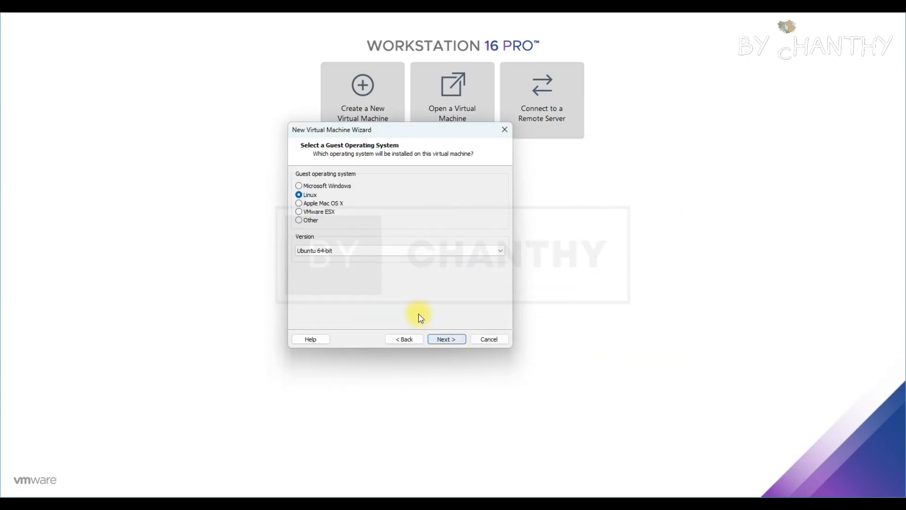
# Configure the machine as a Linux Ubuntu 64-bit guest named Zorin OS 16.2 with a 60 GB disk split into multiple files.
pyautogui.click(453, 341)
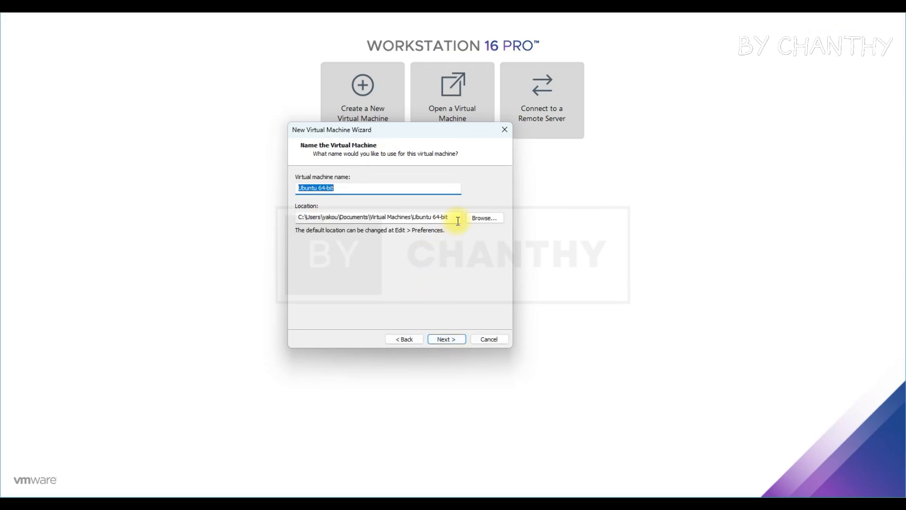
pyautogui.write('Zorin OS 16.2')
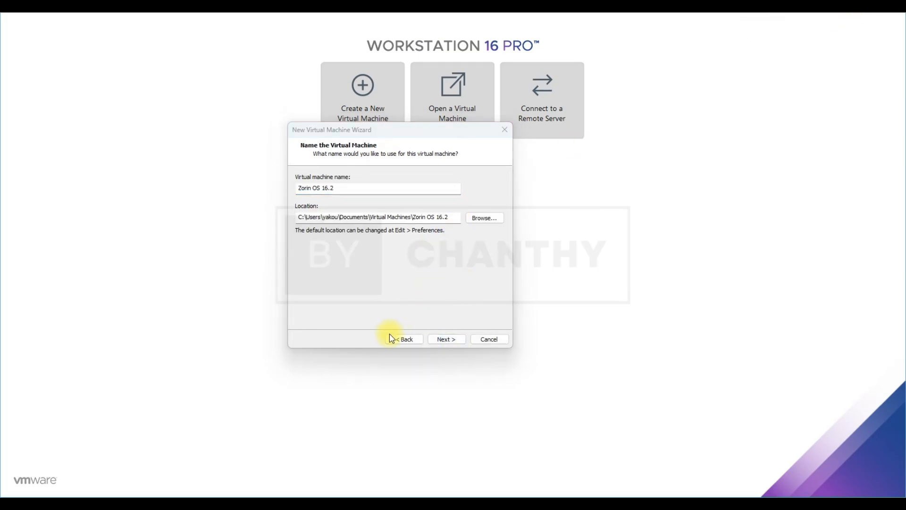
pyautogui.click(463, 341)
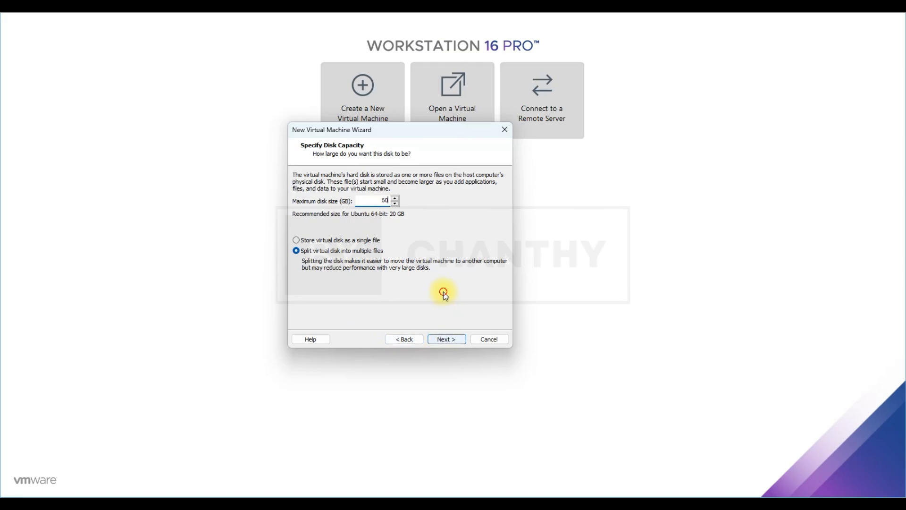
pyautogui.click(452, 341)
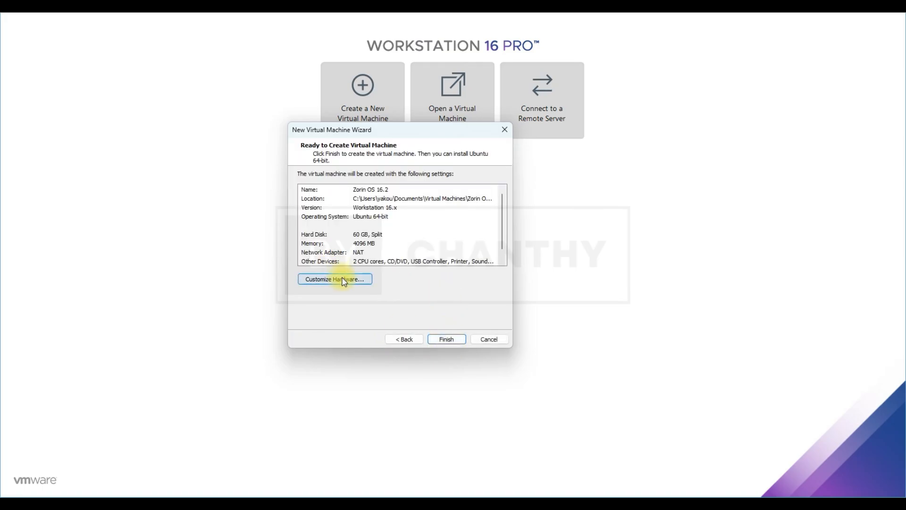
# Customize the virtual machine's hardware to 8 GB of memory and finish creating the machine.
pyautogui.click(454, 339)
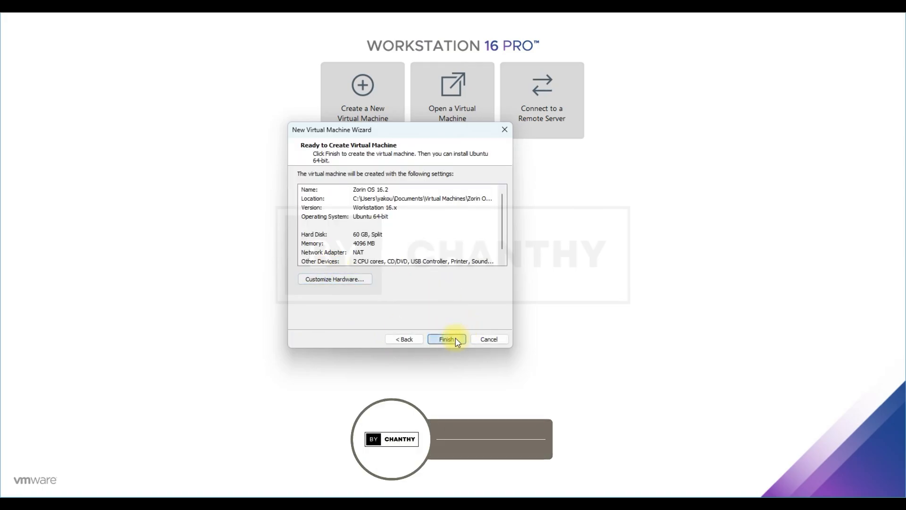
pyautogui.click(362, 280)
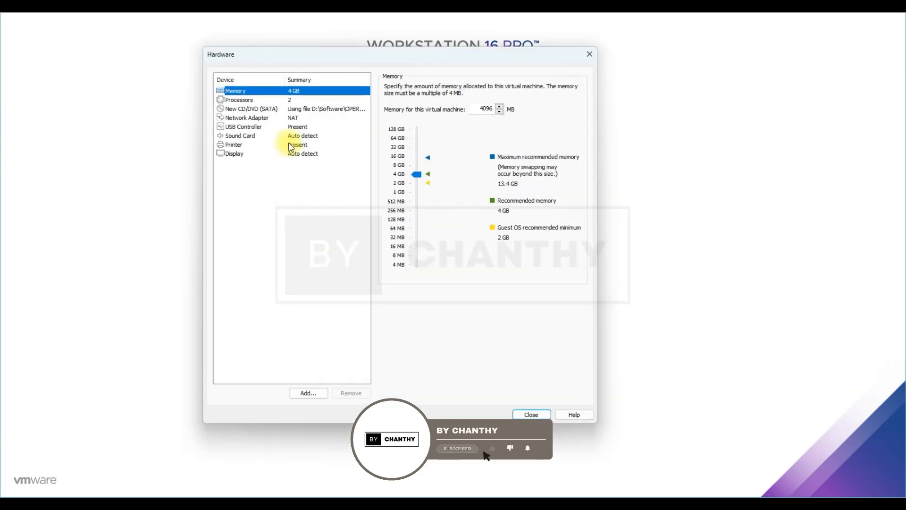
pyautogui.moveTo(417, 174); pyautogui.dragTo(421, 169)
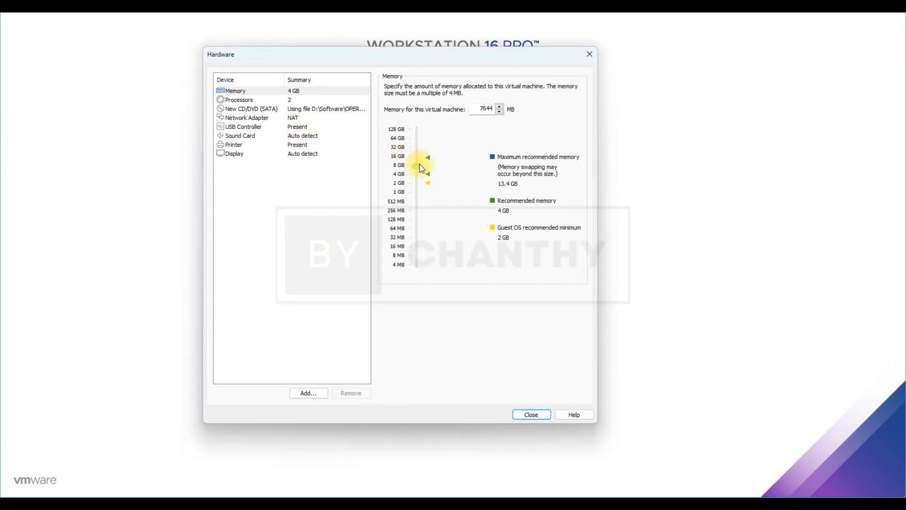
pyautogui.click(532, 414)
pyautogui.click(447, 339)
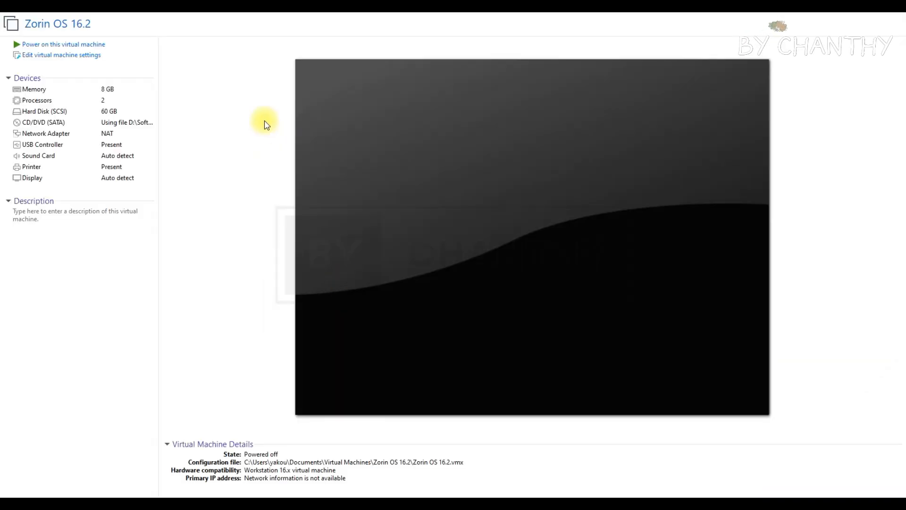
# Power on the Zorin OS 16.2 virtual machine and boot Try or Install Zorin OS, dismissing the VMware notices.
pyautogui.click(86, 45)
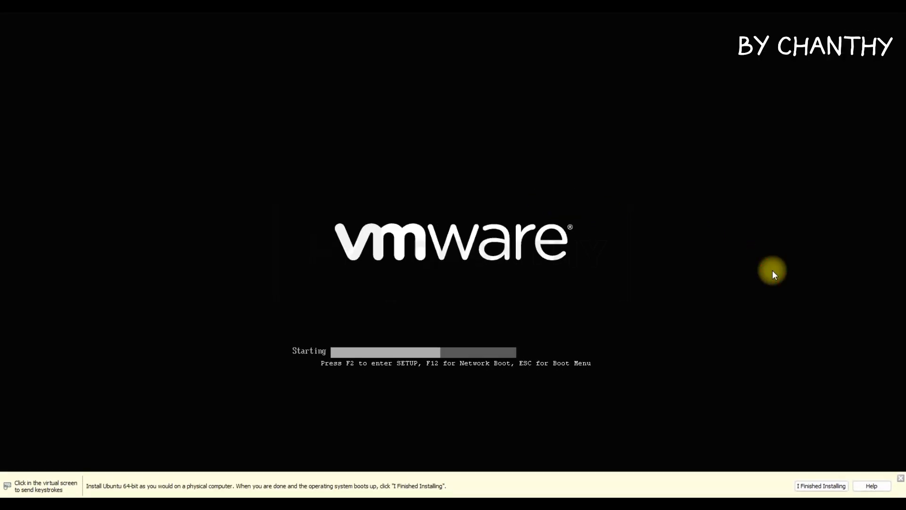
pyautogui.click(899, 472)
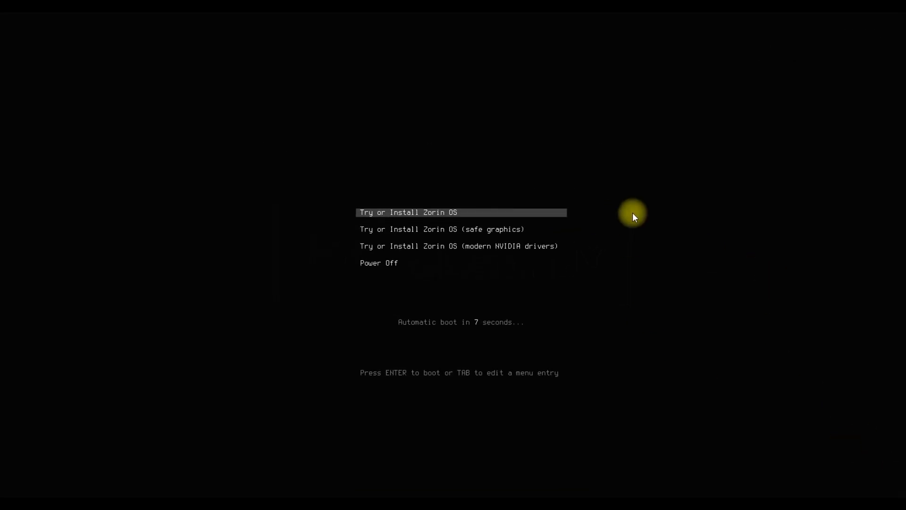
pyautogui.click(536, 209)
pyautogui.press('Return')
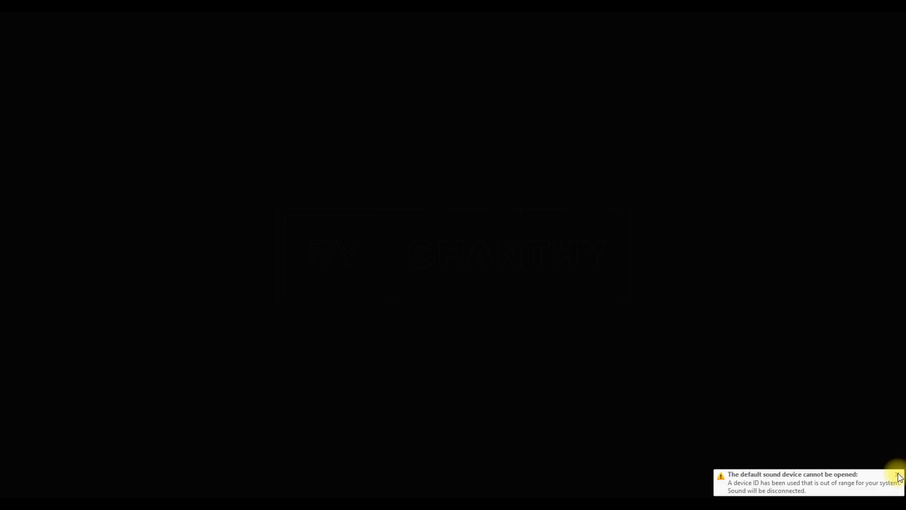
pyautogui.click(898, 476)
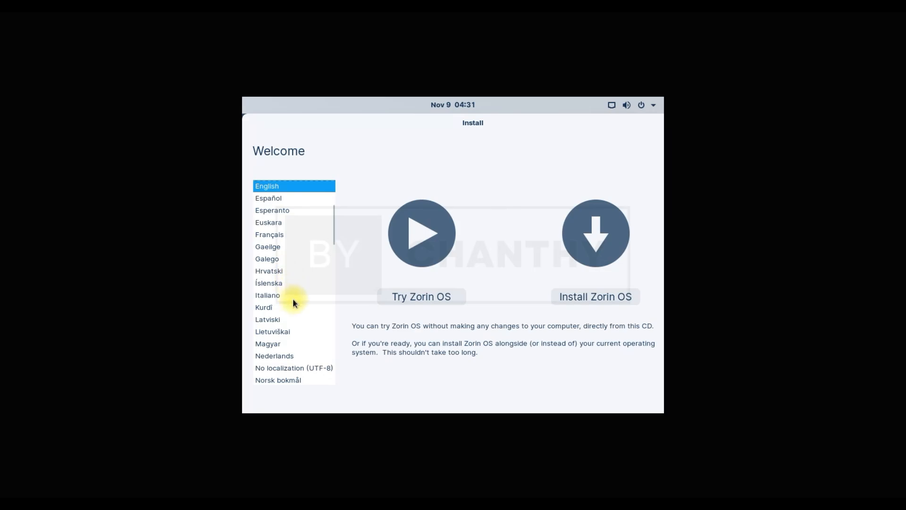
# Set up the Zorin OS installation in English with the English (US) keyboard layout and without downloading updates while installing.
pyautogui.moveTo(333, 233); pyautogui.dragTo(337, 199)
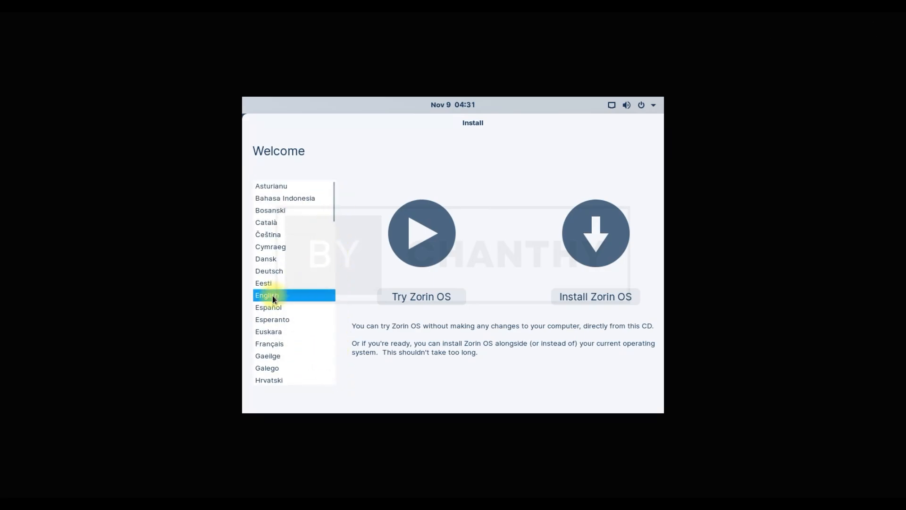
pyautogui.click(602, 297)
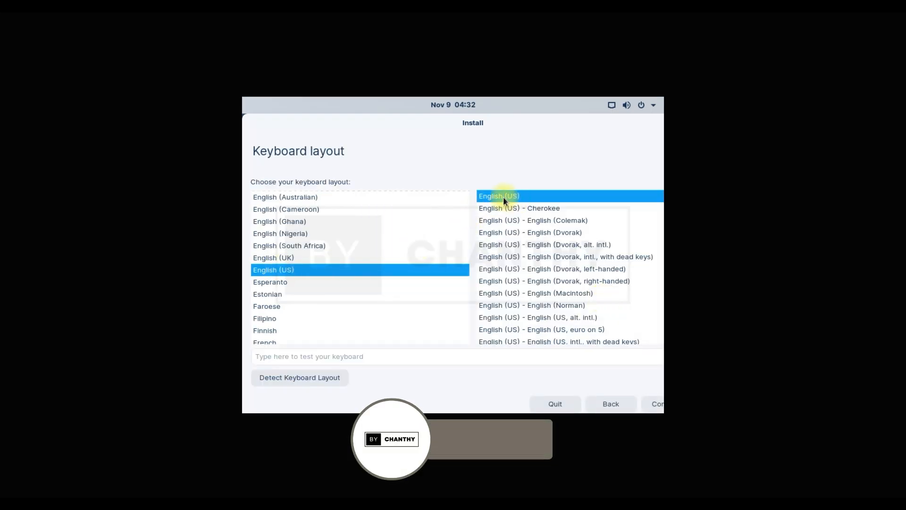
pyautogui.click(655, 405)
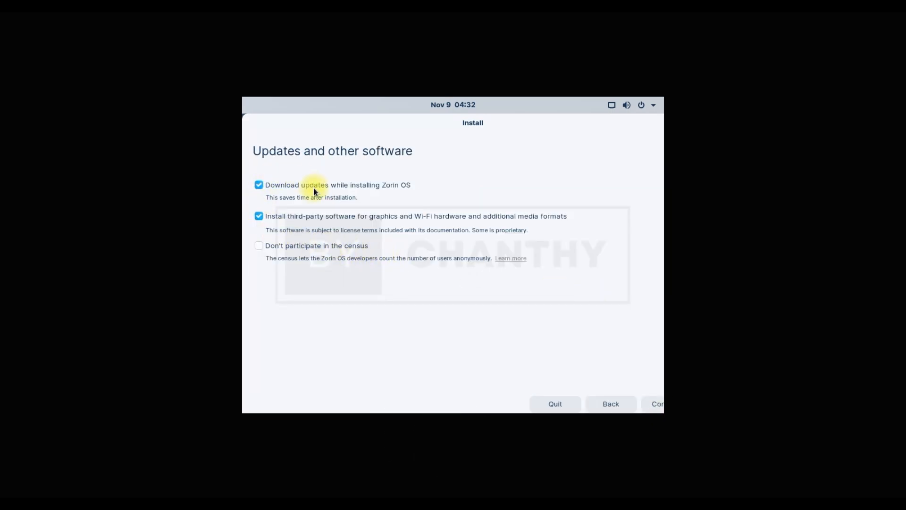
pyautogui.click(259, 185)
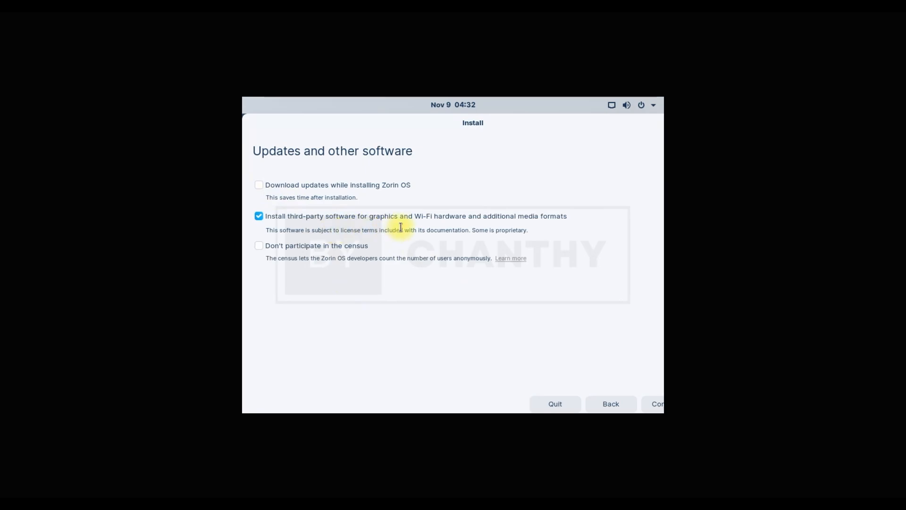
pyautogui.click(654, 404)
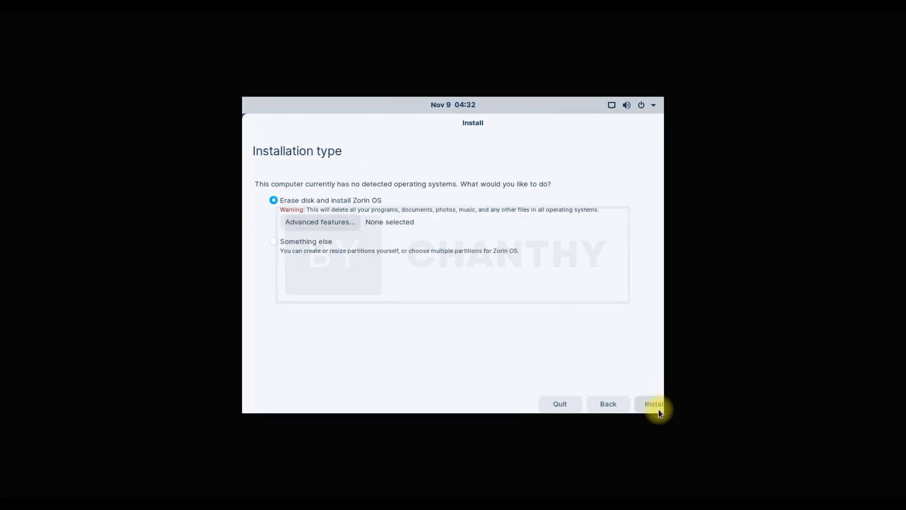
# Install Zorin OS by erasing the disk, confirm writing the changes to disk, and accept the preset location.
pyautogui.click(658, 405)
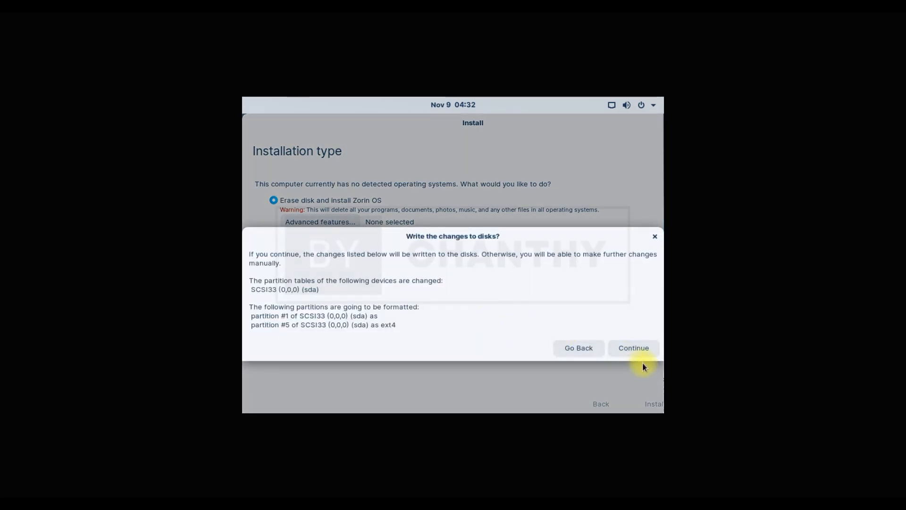
pyautogui.click(640, 349)
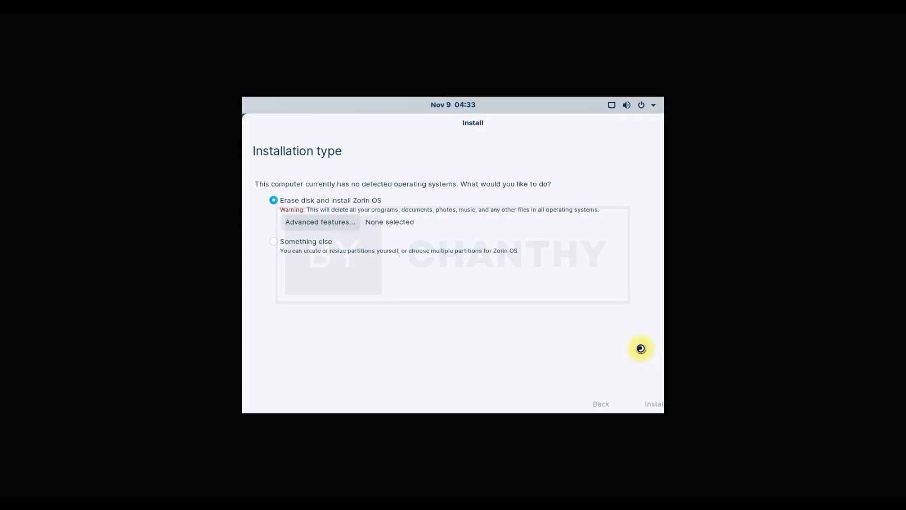
pyautogui.click(651, 404)
# Create the user account with the name TOPSHARE, enter and confirm its password, and continue the installation.
pyautogui.write('TOPSHARE')
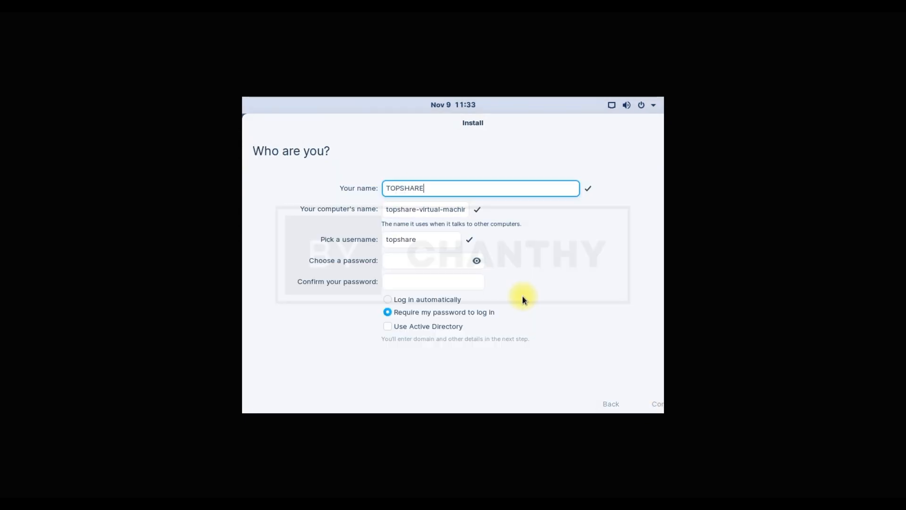
pyautogui.click(437, 265)
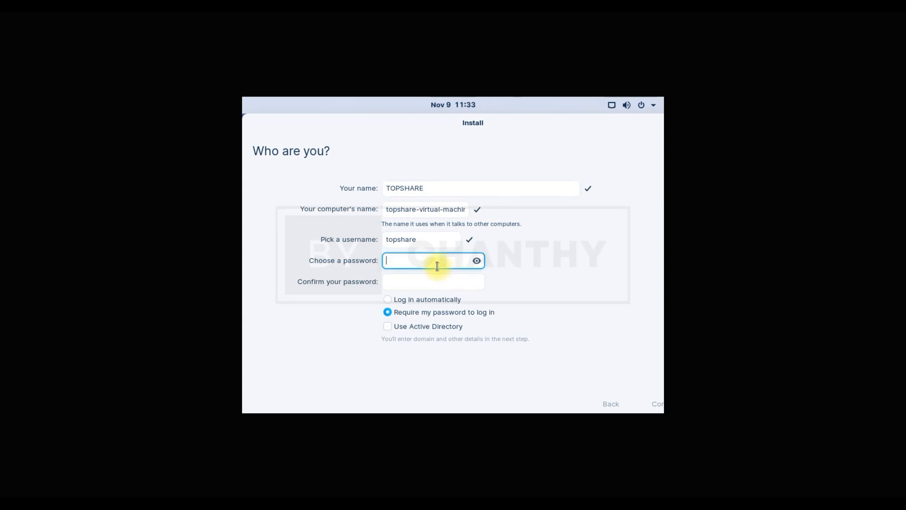
pyautogui.write('●●●●●●●●●●')
pyautogui.click(434, 281)
pyautogui.write('●●●●●●')
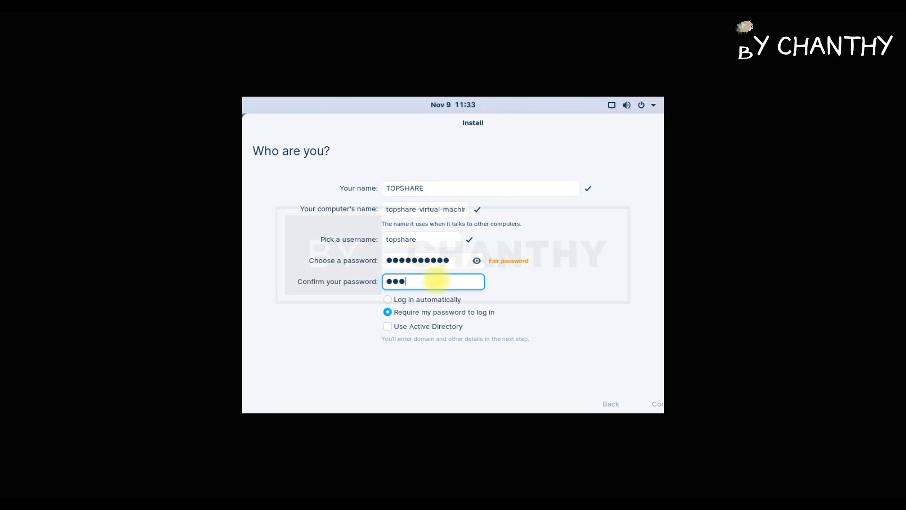
pyautogui.write('●●●●')
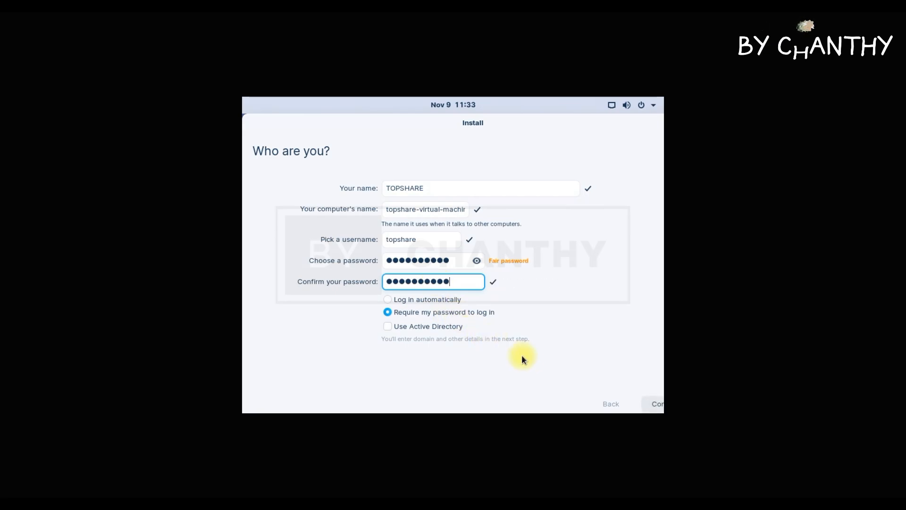
pyautogui.click(659, 403)
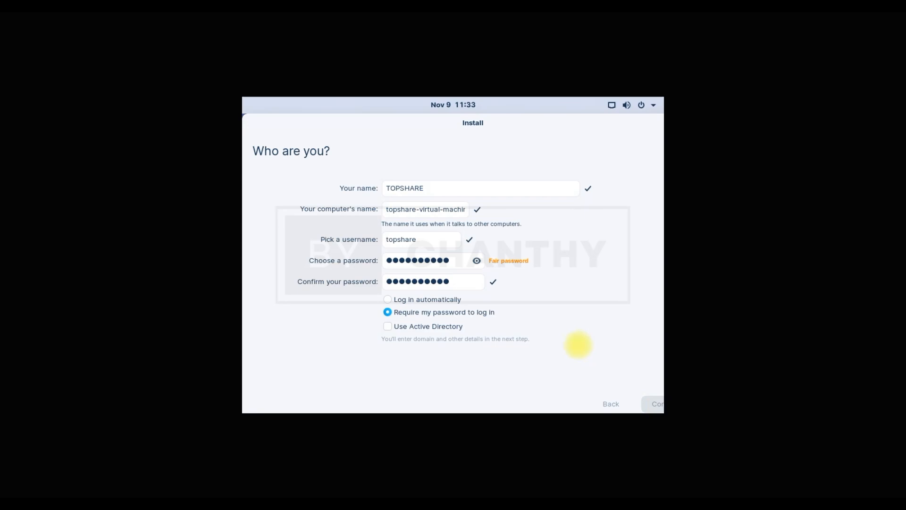
# Restart the virtual machine into the new Zorin OS installation once the installer completes.
pyautogui.moveTo(511, 127); pyautogui.dragTo(511, 121)
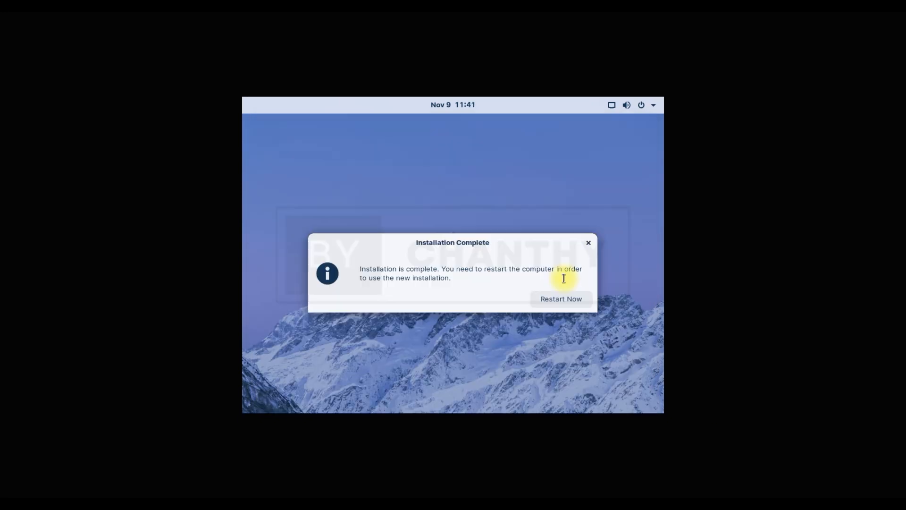
pyautogui.click(564, 302)
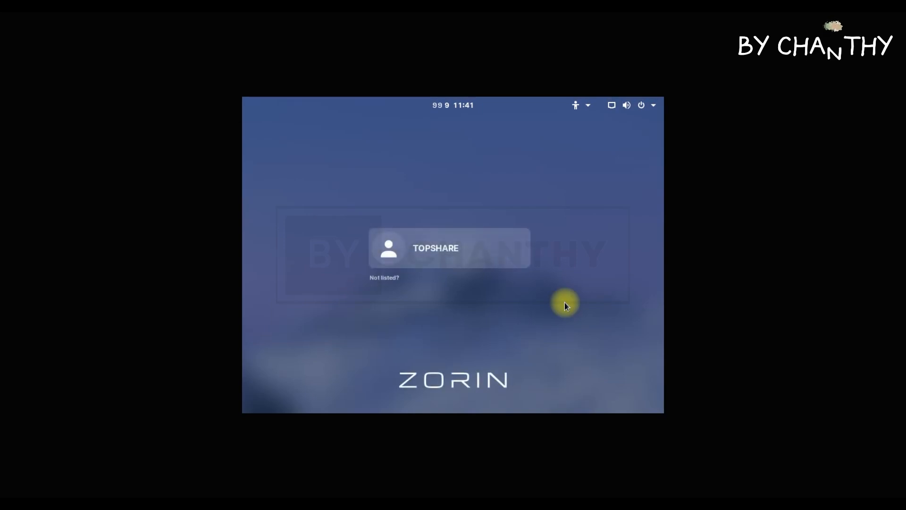
# Log in to the TOPSHARE account by entering its account password.
pyautogui.click(453, 251)
pyautogui.write('•••••••••••')
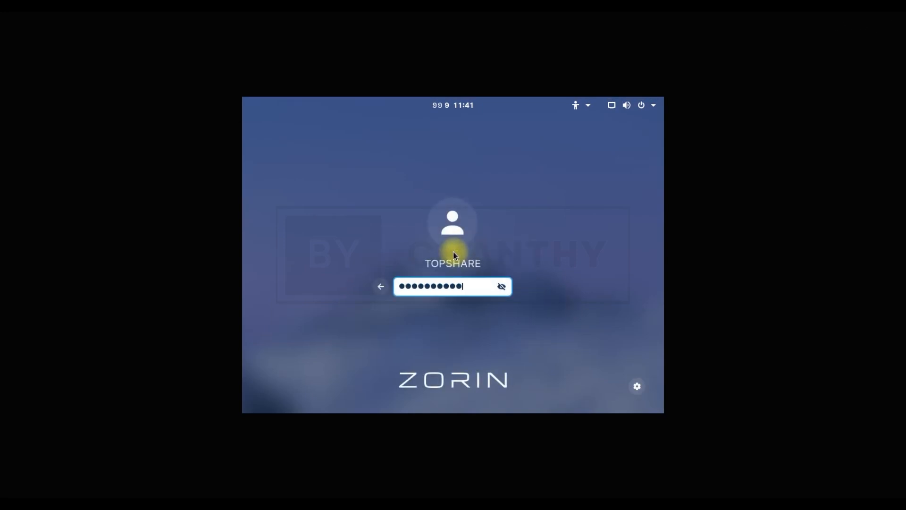
pyautogui.press('Return')
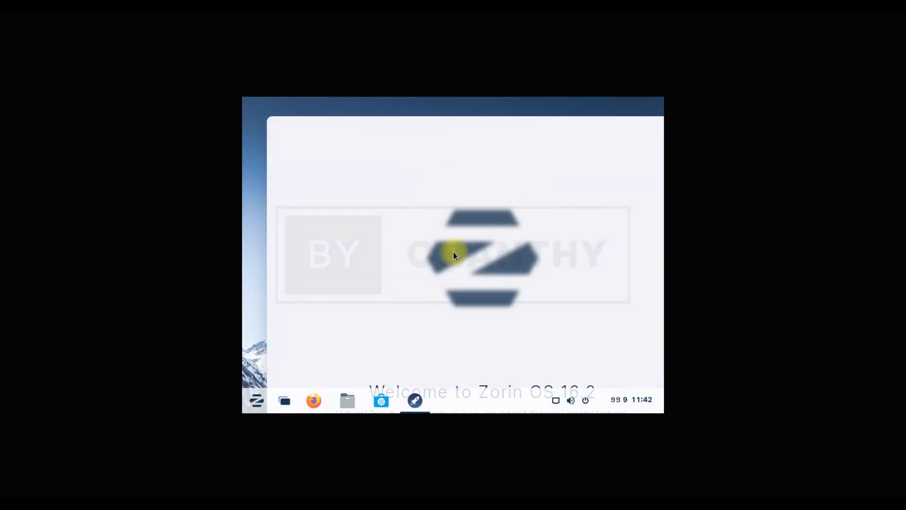
# Move the Zorin OS welcome window toward the upper-left corner of the desktop, then minimize and restore it.
pyautogui.moveTo(546, 123); pyautogui.dragTo(535, 103)
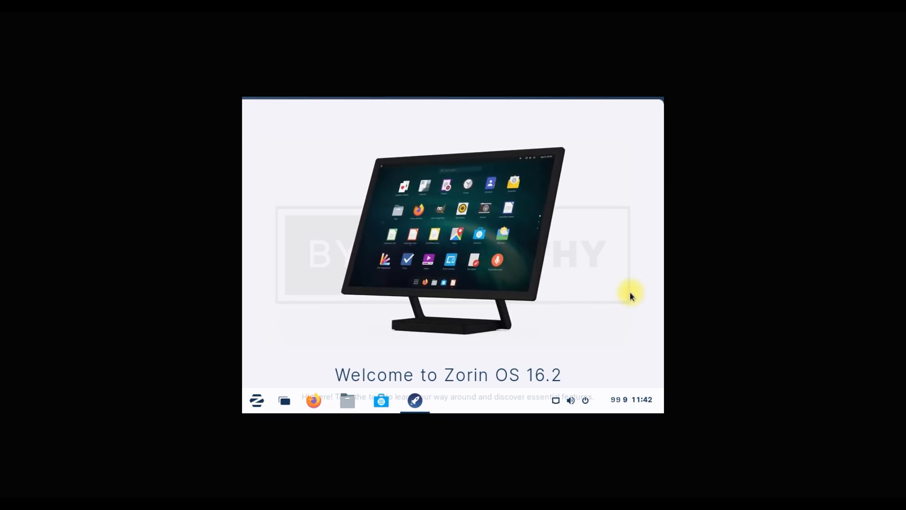
pyautogui.moveTo(582, 101); pyautogui.dragTo(572, 102)
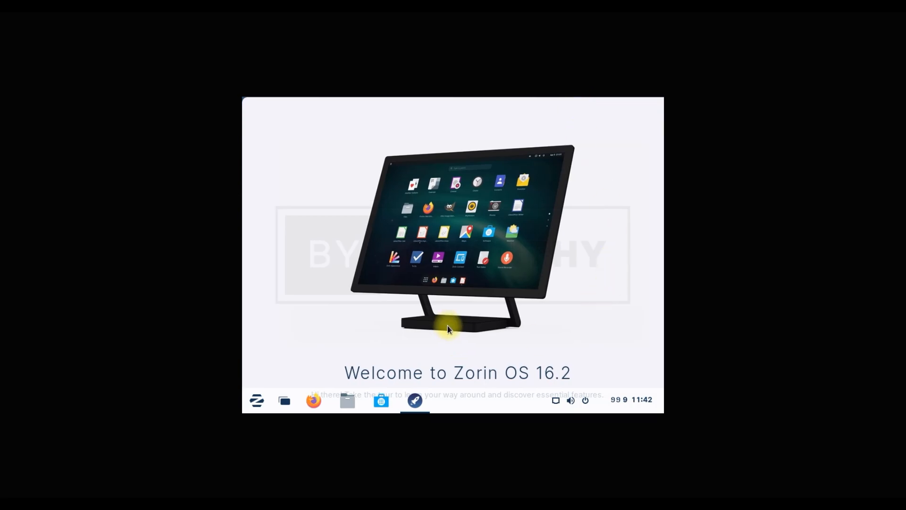
pyautogui.click(414, 400)
pyautogui.click(410, 400)
# Examine the applications offered in the Accessories, Games and Graphics categories of the Zorin application launcher.
pyautogui.click(257, 400)
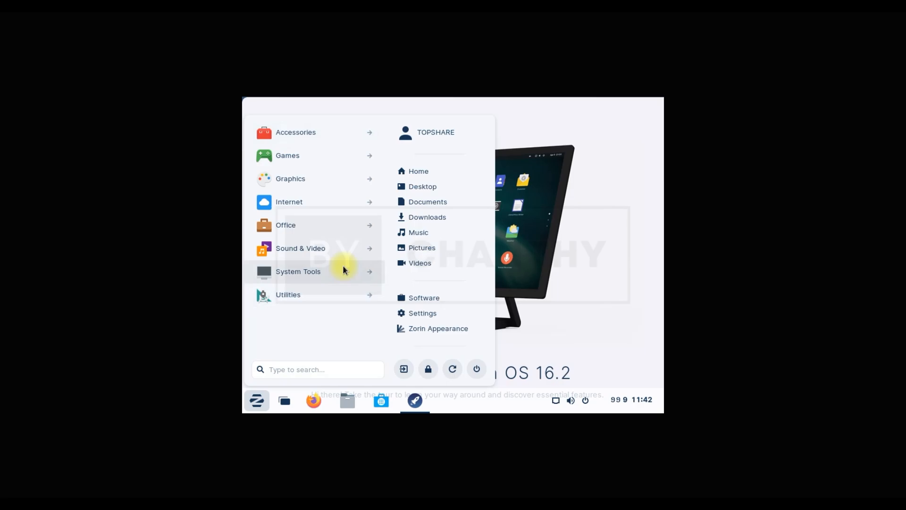
pyautogui.click(342, 134)
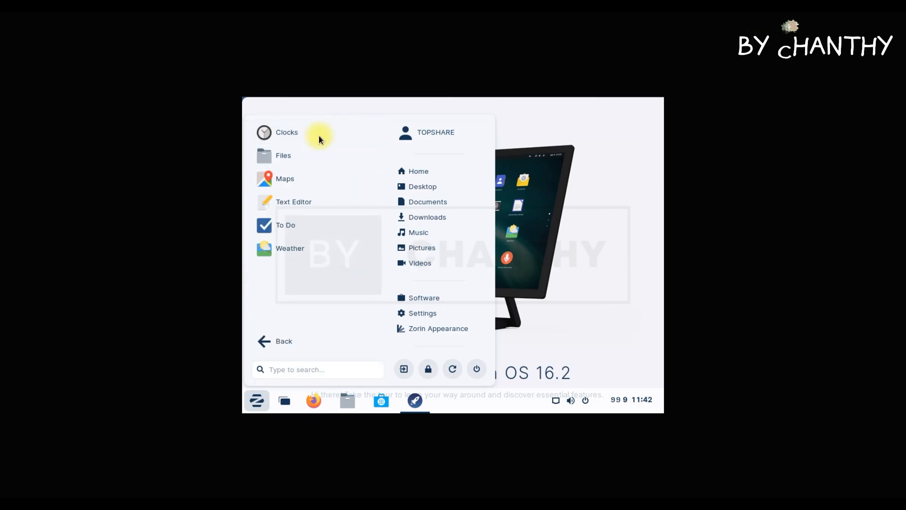
pyautogui.click(284, 340)
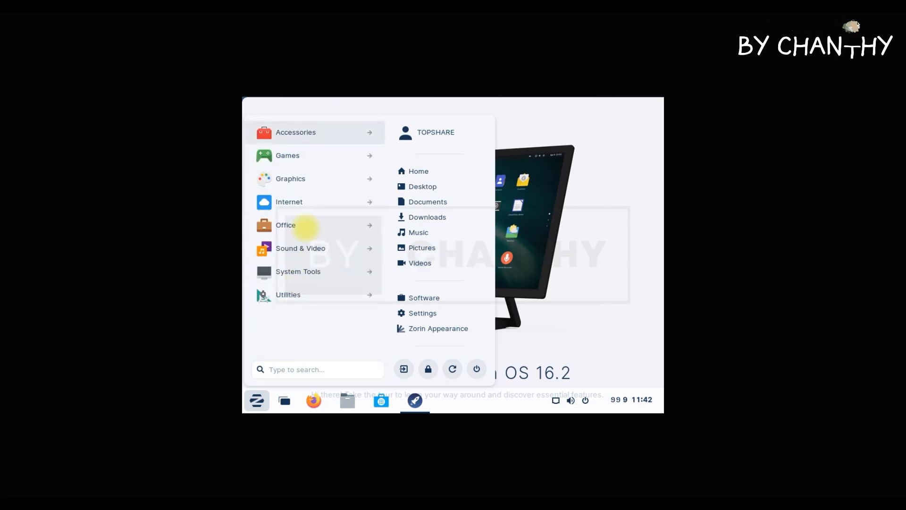
pyautogui.click(302, 153)
pyautogui.click(283, 341)
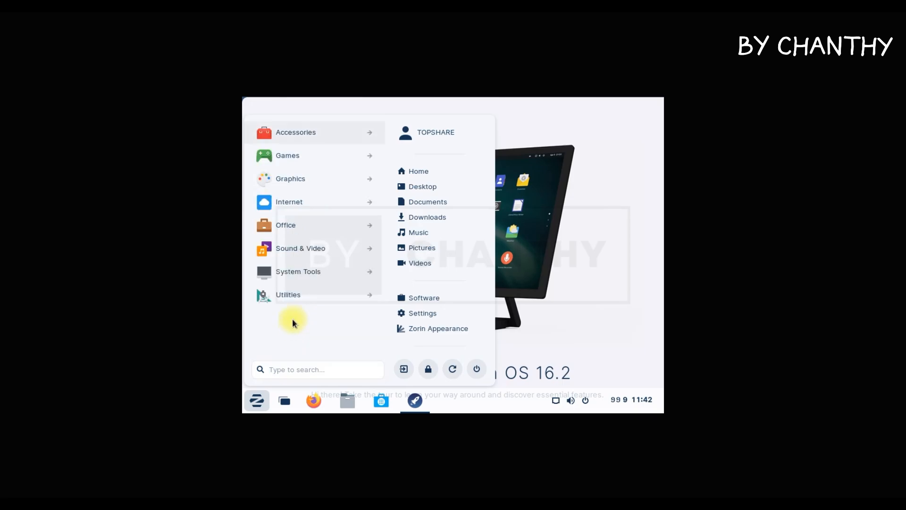
pyautogui.click(309, 182)
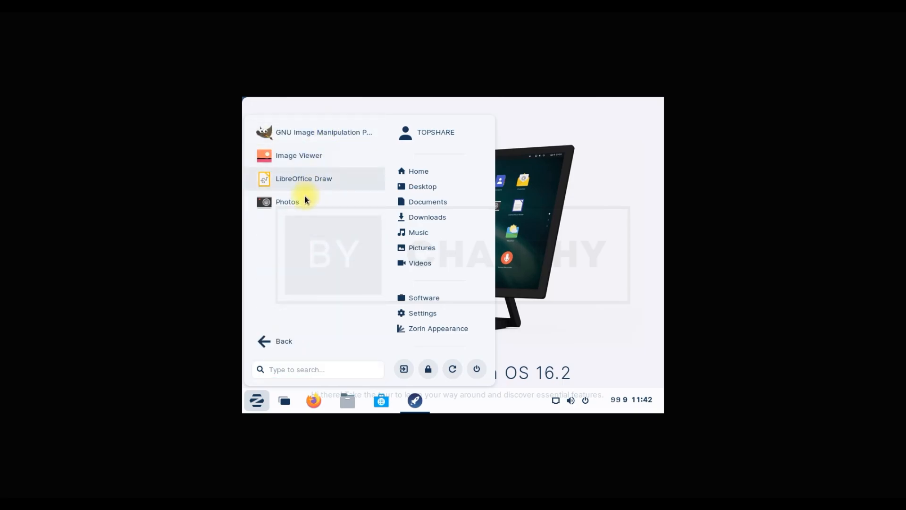
pyautogui.click(288, 344)
# Examine the applications offered in the Internet, Office and Sound & Video categories.
pyautogui.click(307, 201)
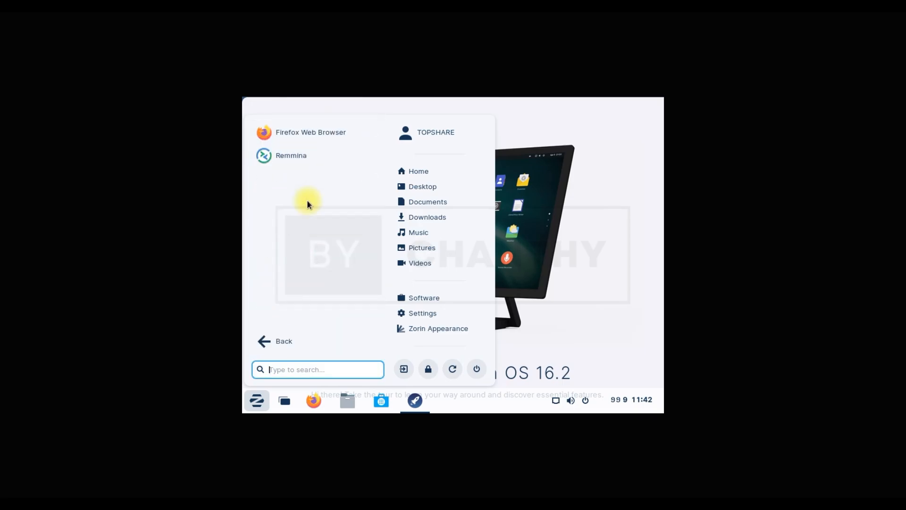
pyautogui.click(283, 348)
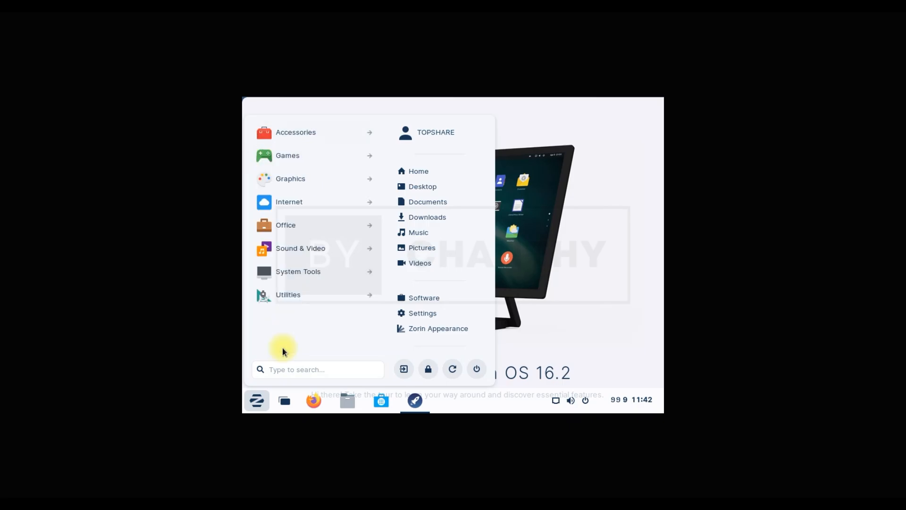
pyautogui.click(309, 205)
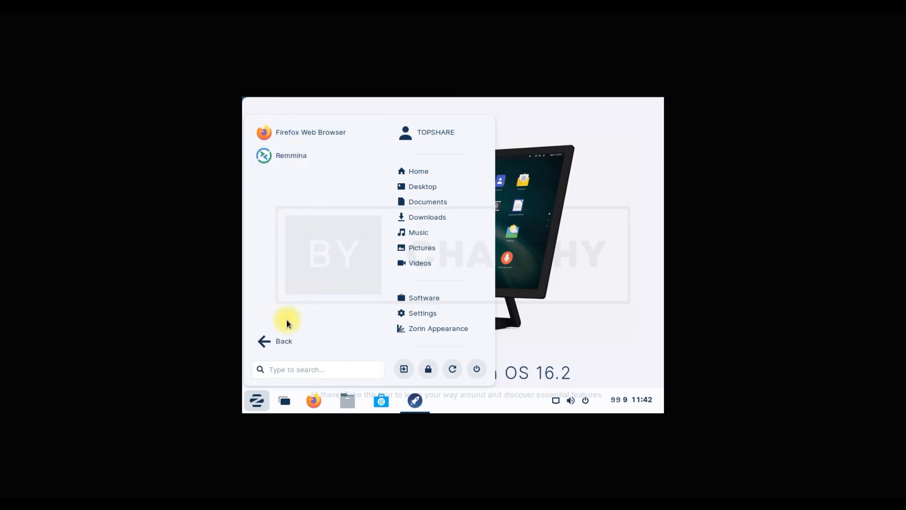
pyautogui.click(285, 339)
pyautogui.click(297, 218)
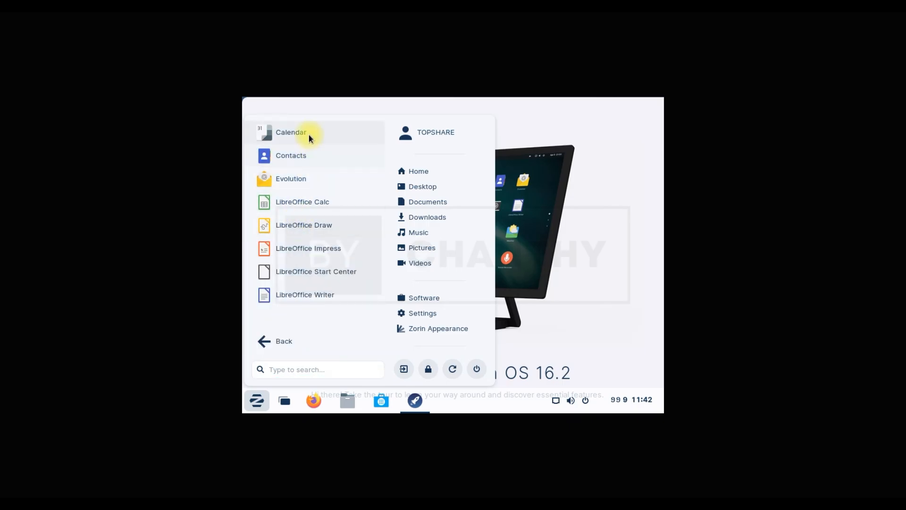
pyautogui.click(289, 339)
pyautogui.click(305, 248)
pyautogui.click(283, 339)
# Examine the full lists of applications in the System Tools and Utilities categories.
pyautogui.click(301, 270)
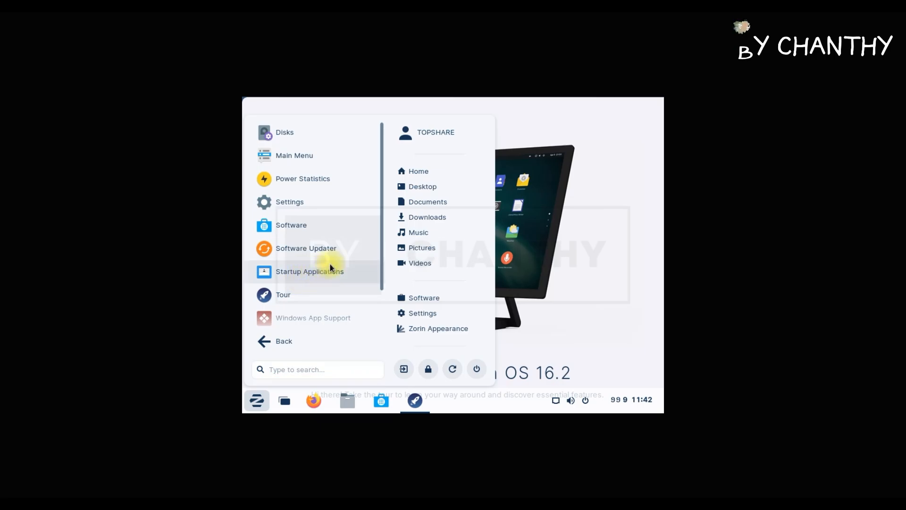
pyautogui.moveTo(381, 230); pyautogui.dragTo(378, 304)
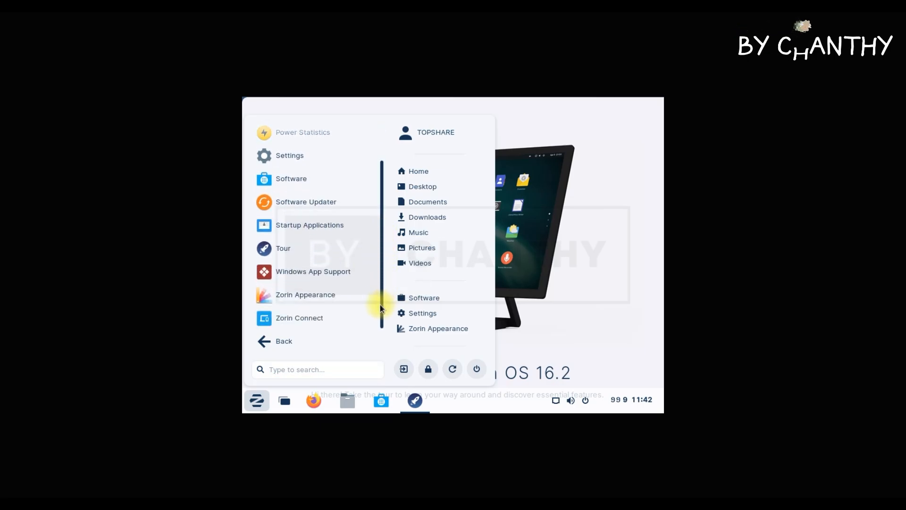
pyautogui.scroll(2, 309, 276)
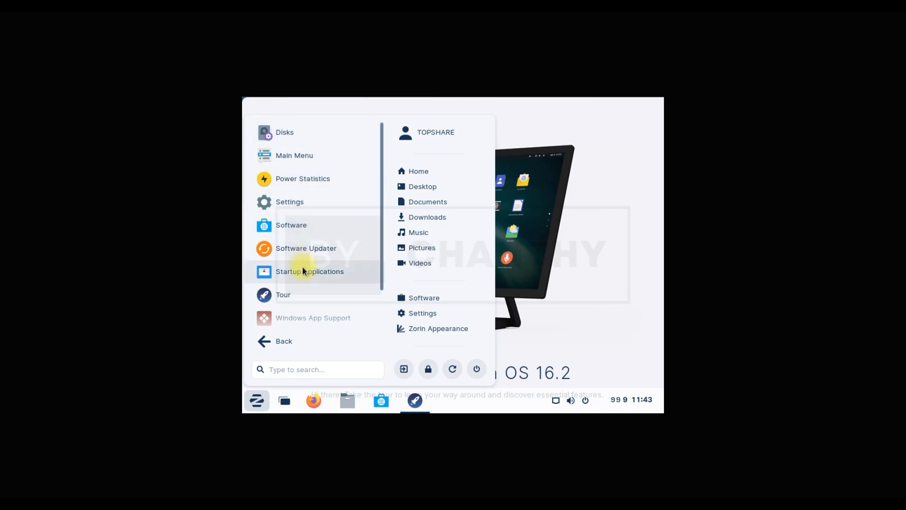
pyautogui.moveTo(381, 274); pyautogui.dragTo(380, 320)
pyautogui.click(279, 341)
pyautogui.click(305, 291)
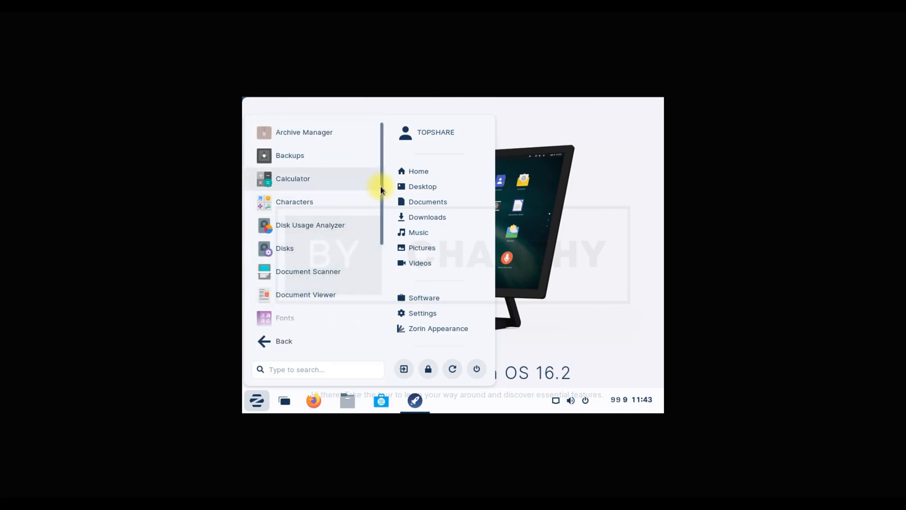
pyautogui.moveTo(381, 187); pyautogui.dragTo(380, 276)
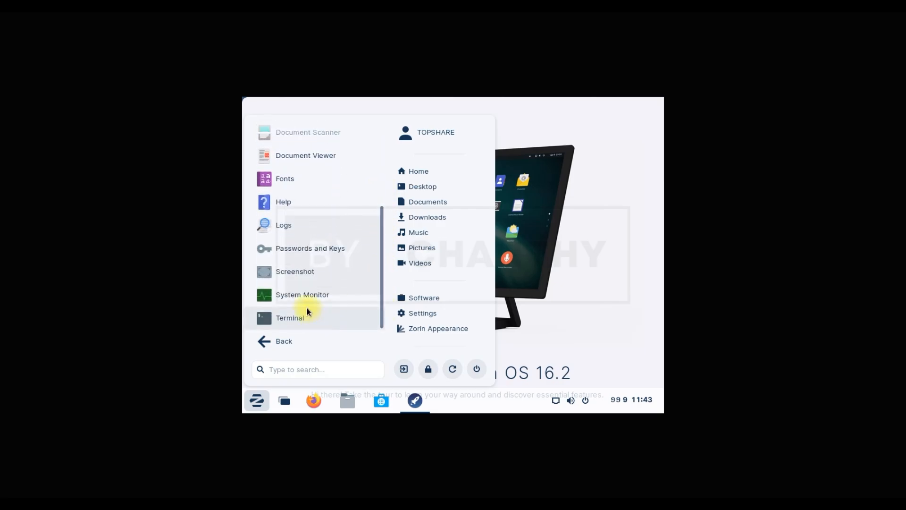
pyautogui.click(282, 338)
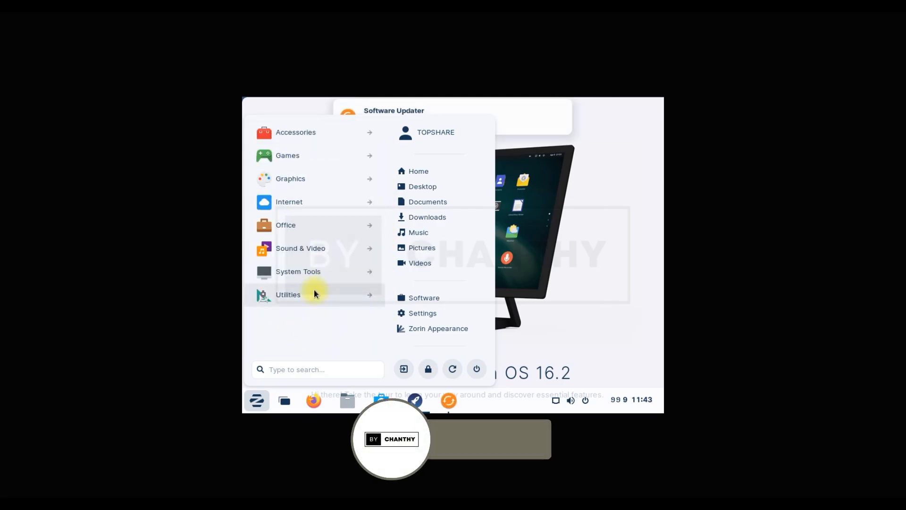
# Open the Settings application from the System Tools category.
pyautogui.click(321, 276)
pyautogui.moveTo(379, 257); pyautogui.dragTo(380, 330)
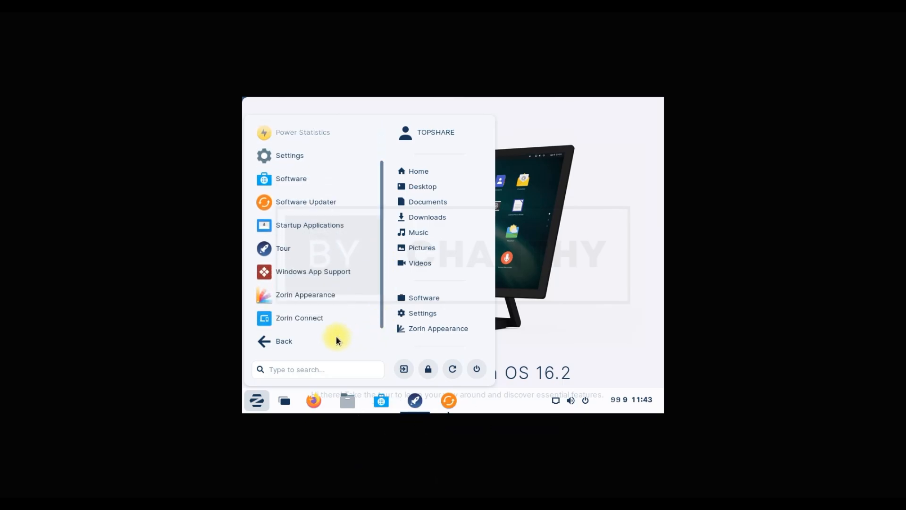
pyautogui.scroll(2, 316, 265)
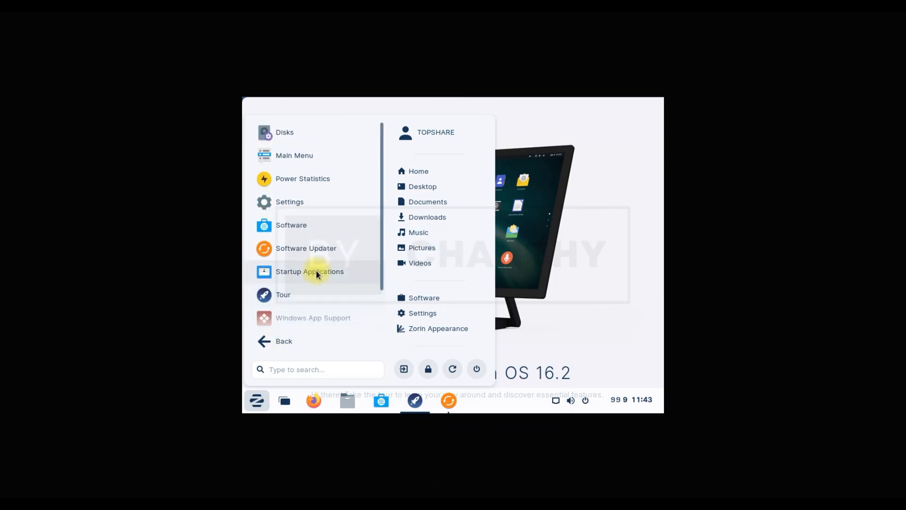
pyautogui.scroll(-1, 302, 222)
pyautogui.click(294, 178)
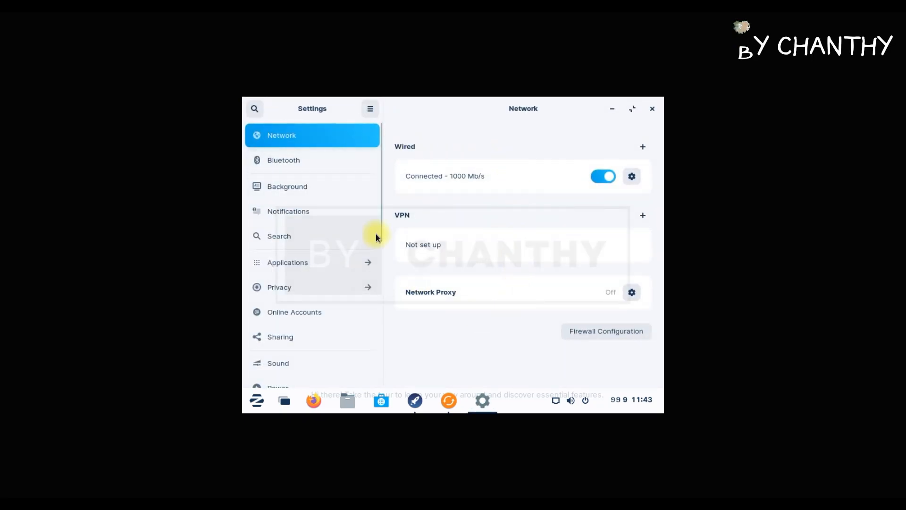
# Review the Bluetooth, Background, Notifications, Search, Applications and Privacy settings, and return to the main settings list.
pyautogui.click(318, 159)
pyautogui.click(313, 186)
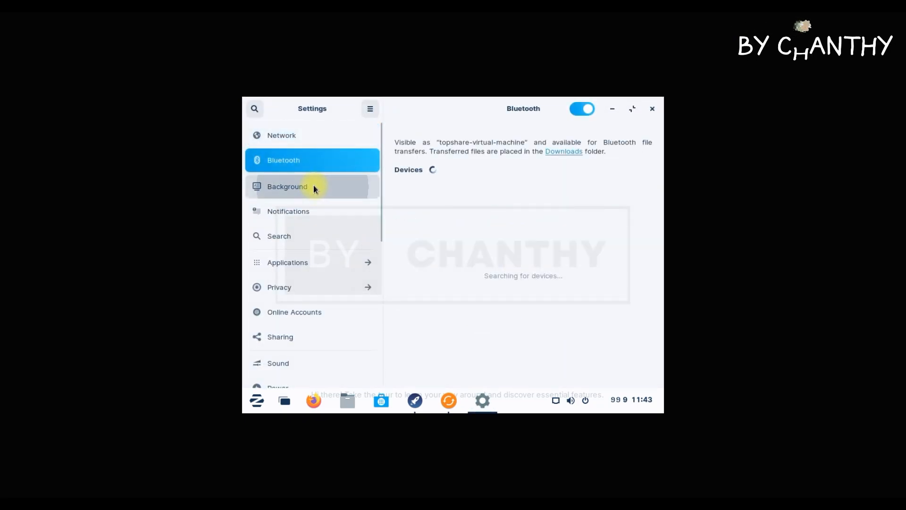
pyautogui.click(307, 207)
pyautogui.click(306, 237)
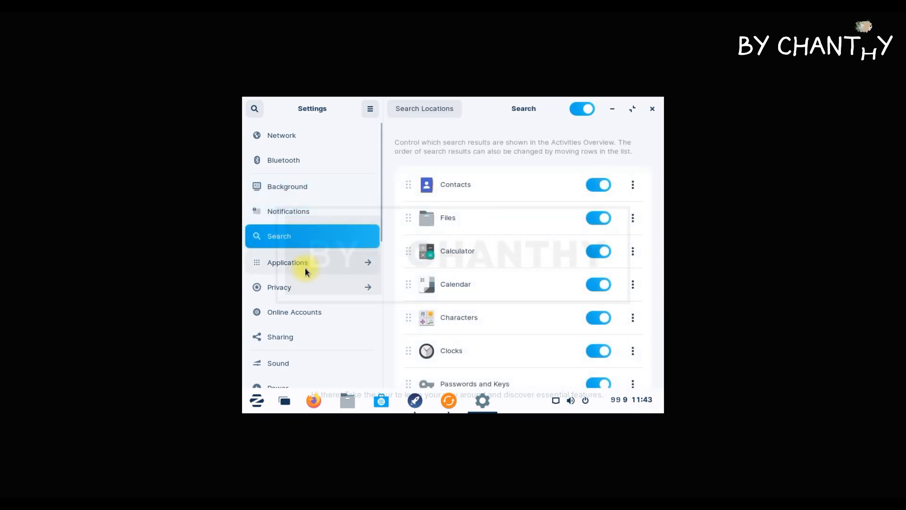
pyautogui.click(304, 265)
pyautogui.click(262, 112)
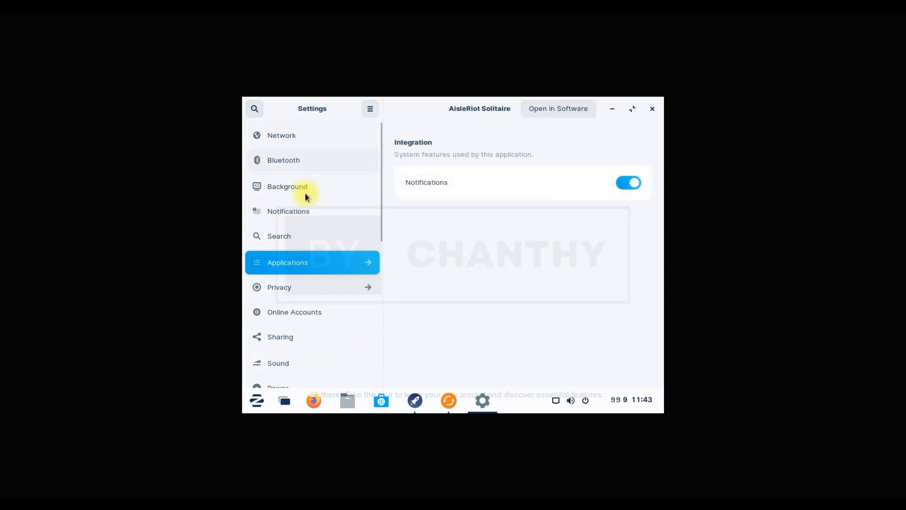
pyautogui.click(305, 293)
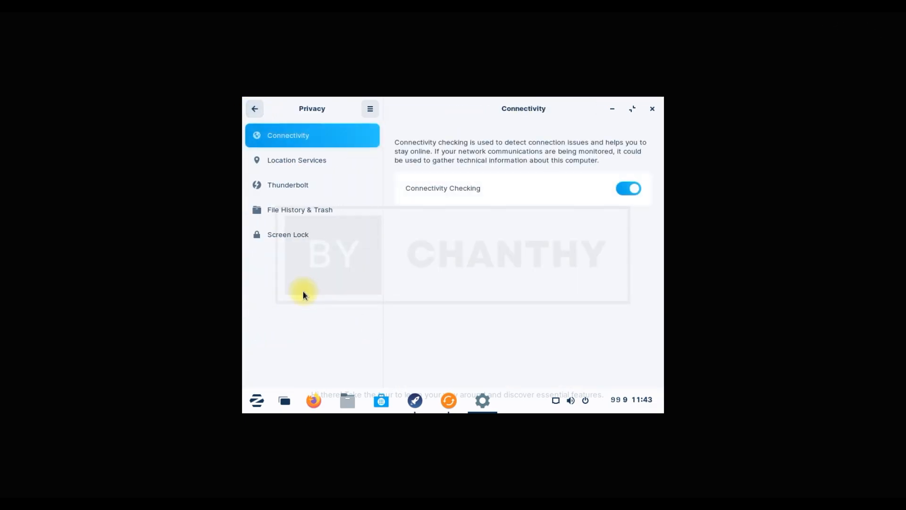
pyautogui.click(246, 110)
# Look through the remaining settings categories and review the Sound and Power settings.
pyautogui.scroll(-5, 306, 326)
pyautogui.scroll(-5, 310, 348)
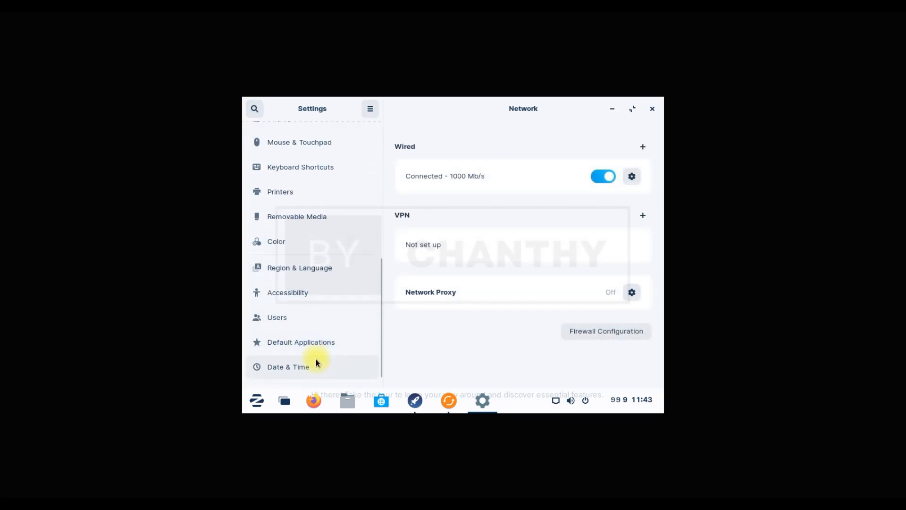
pyautogui.scroll(5, 303, 291)
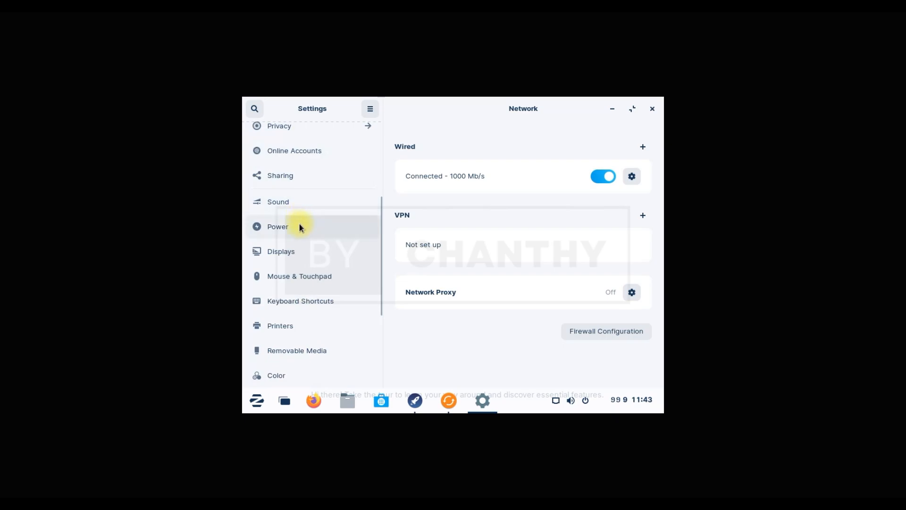
pyautogui.click(307, 204)
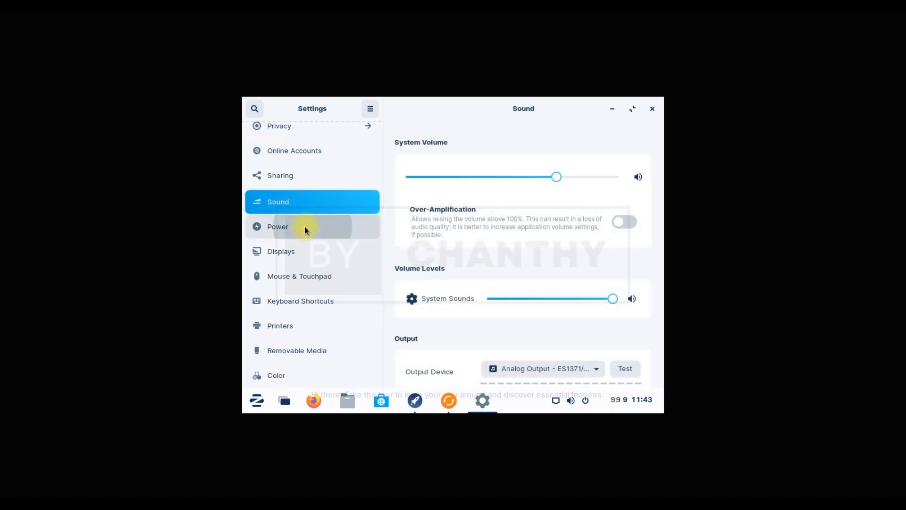
pyautogui.click(305, 227)
# Set the display resolution to 1280 × 960 (4:3), apply it and keep the changed display settings.
pyautogui.click(308, 252)
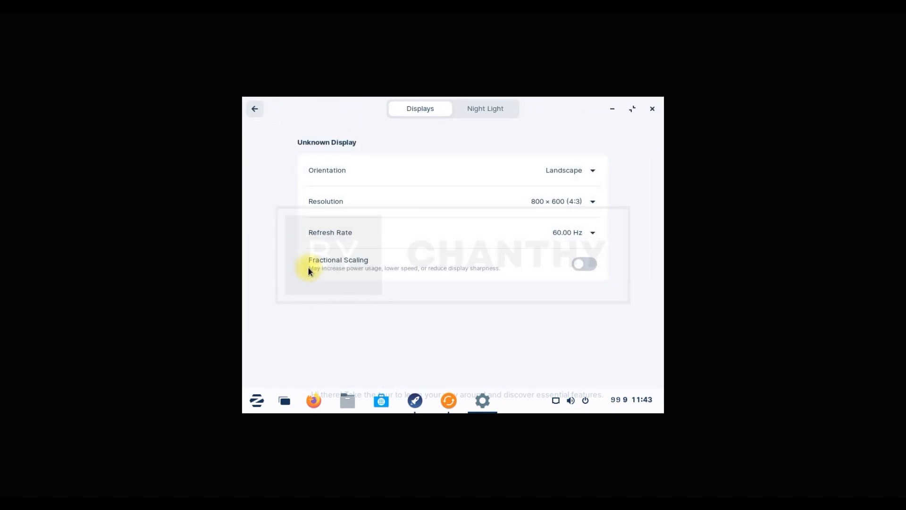
pyautogui.click(583, 203)
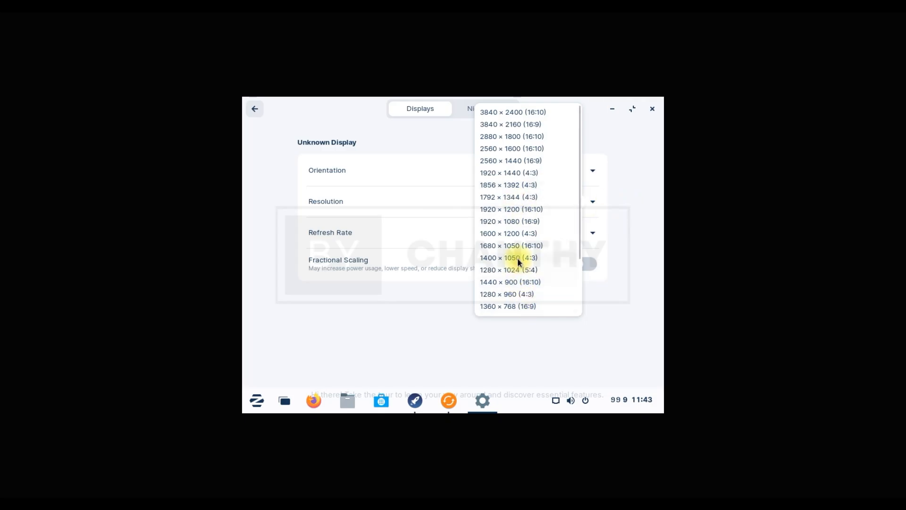
pyautogui.click(523, 293)
pyautogui.click(640, 112)
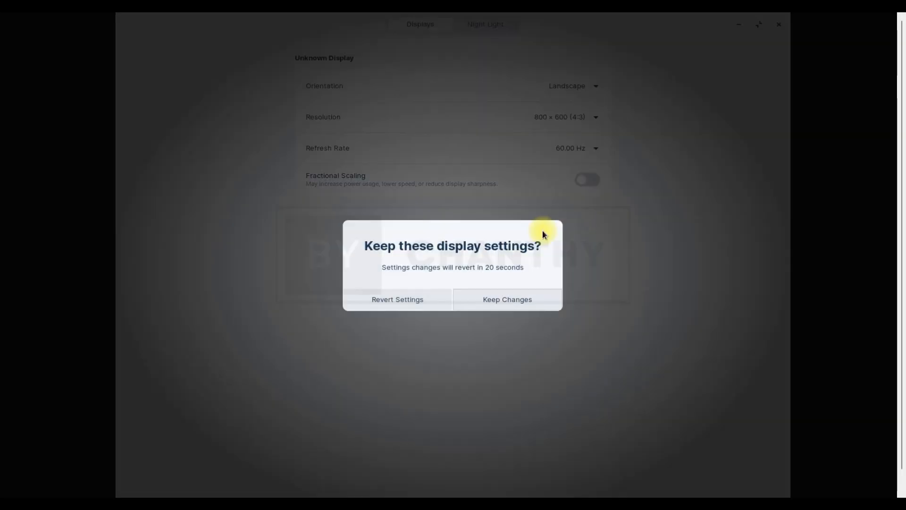
pyautogui.click(516, 299)
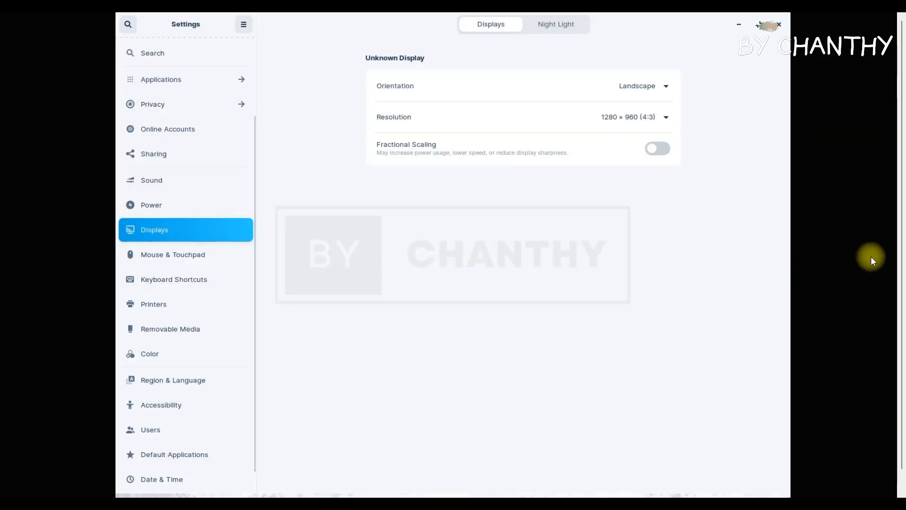
# Set the display resolution to 1280 × 800 (16:10), apply it and keep the changed display settings.
pyautogui.moveTo(900, 227); pyautogui.dragTo(896, 272)
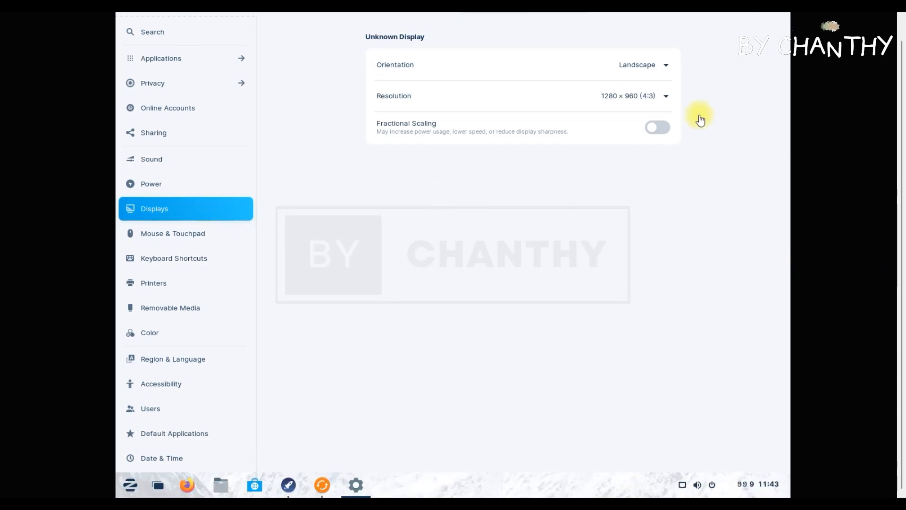
pyautogui.click(666, 96)
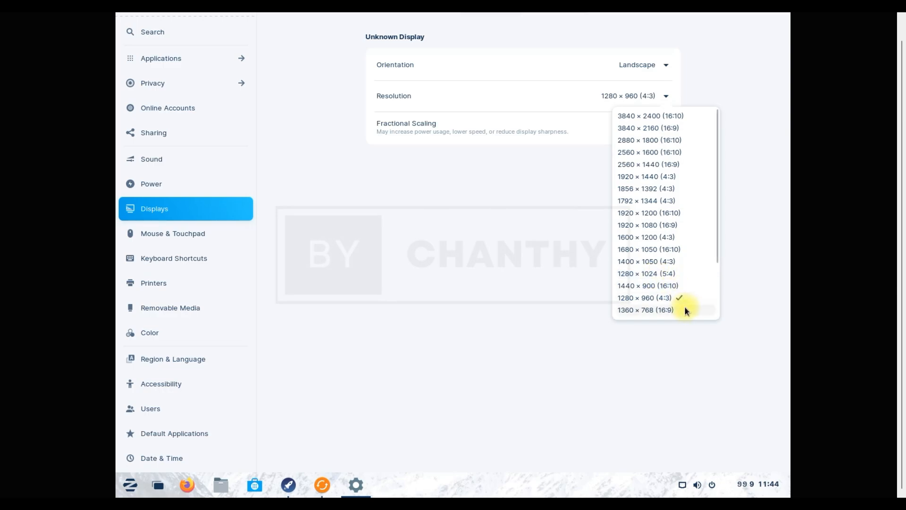
pyautogui.scroll(-1, 714, 274)
pyautogui.scroll(-3, 715, 273)
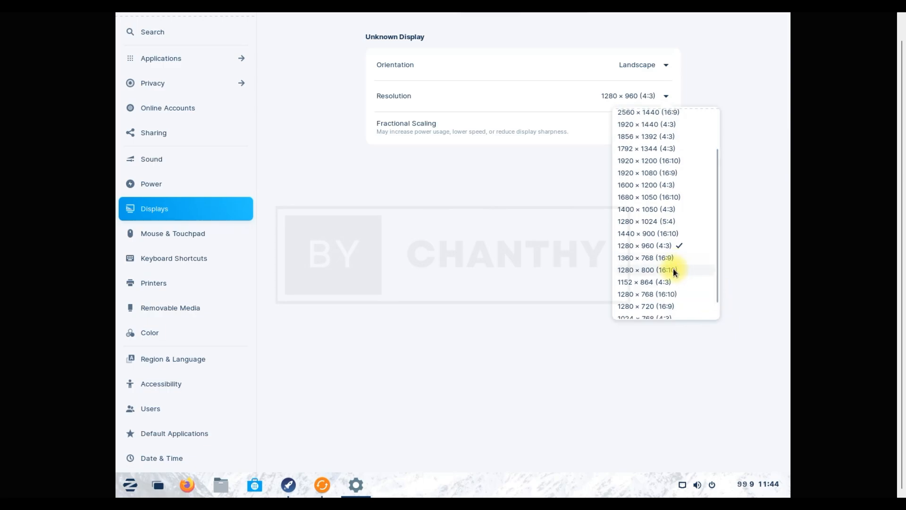
pyautogui.click(673, 270)
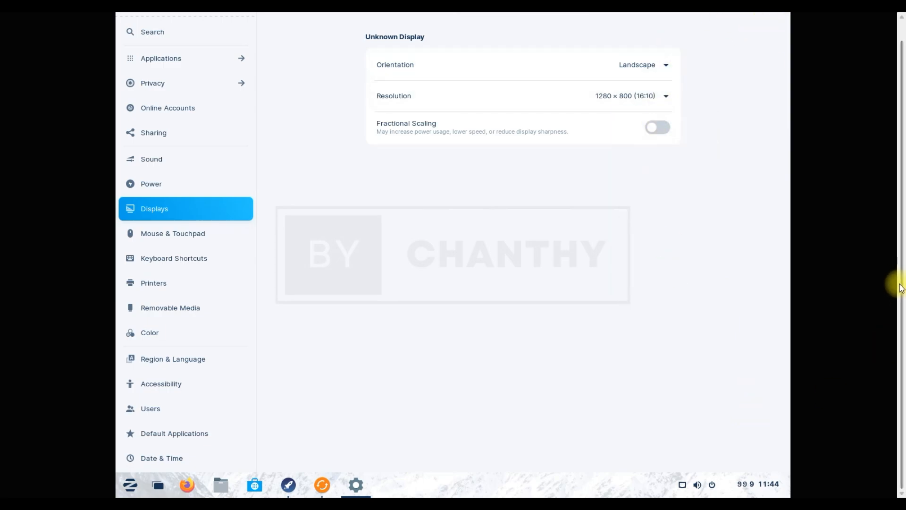
pyautogui.click(776, 29)
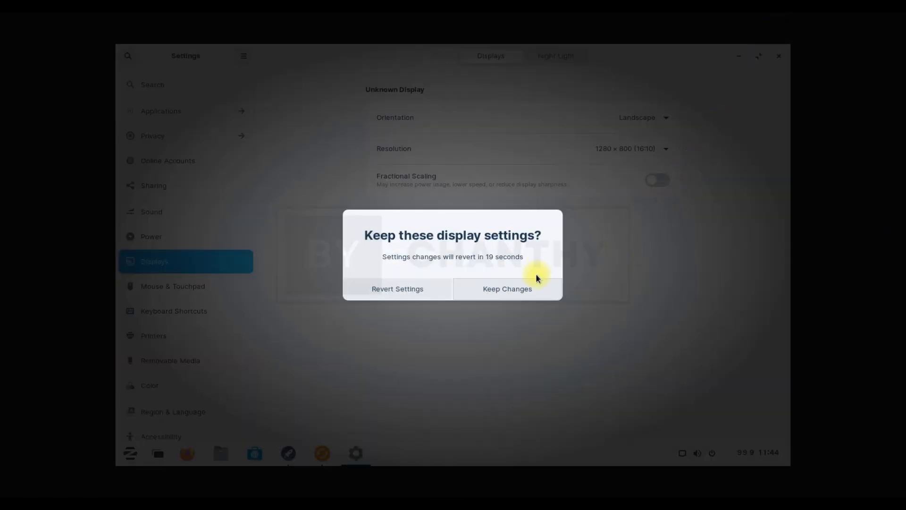
pyautogui.click(526, 288)
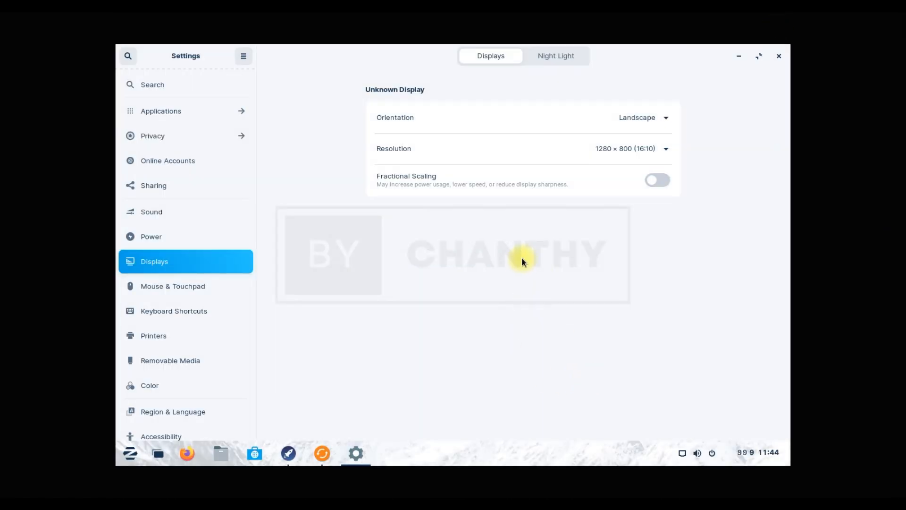
# Look through the Mouse & Touchpad, Keyboard Shortcuts and Printers settings.
pyautogui.click(166, 285)
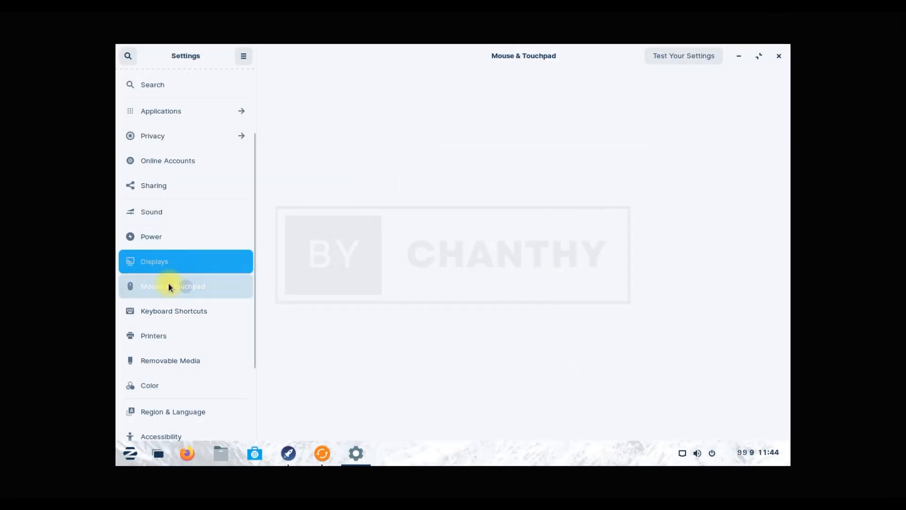
pyautogui.click(171, 310)
pyautogui.click(173, 335)
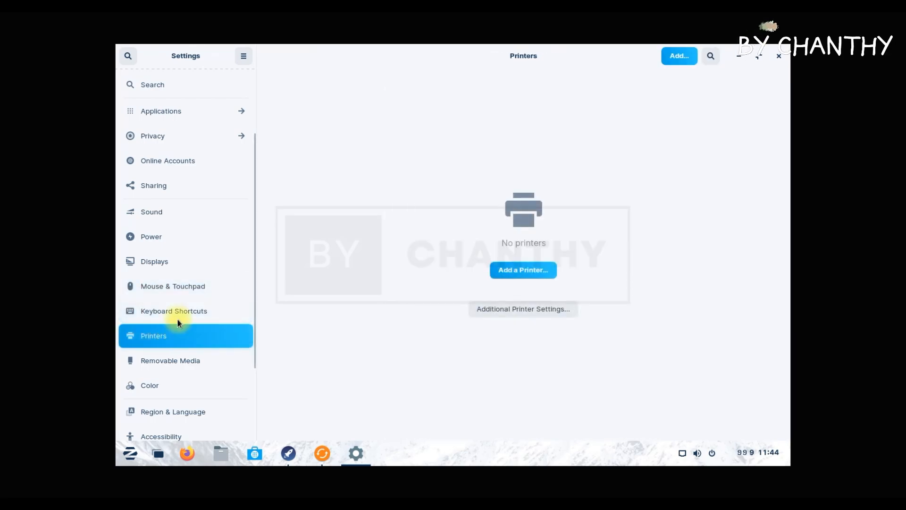
# Try Right as the primary mouse button in the Mouse & Touchpad settings and set it back to Left.
pyautogui.click(198, 286)
pyautogui.click(609, 125)
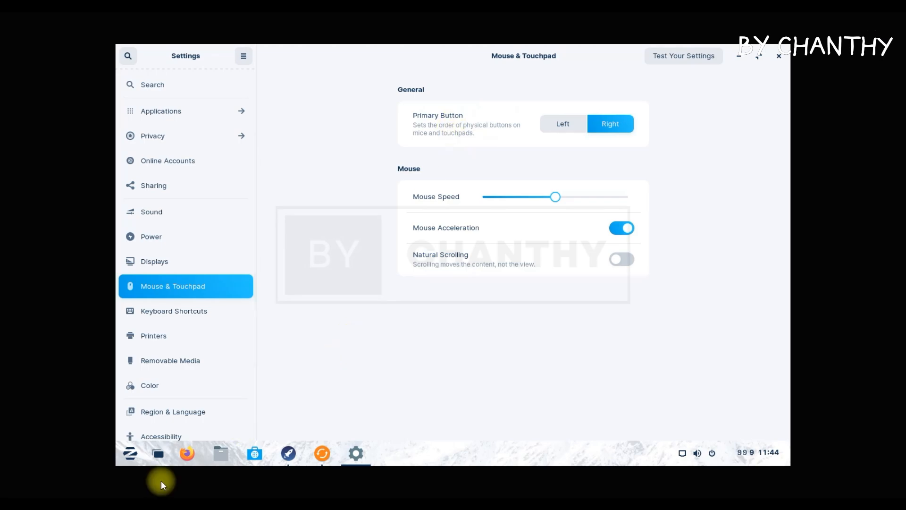
pyautogui.click(558, 124)
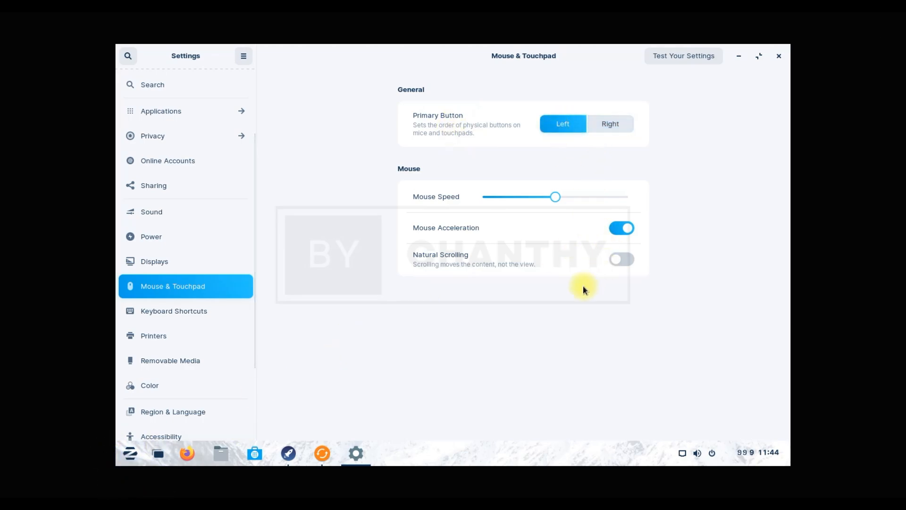
# Review the Keyboard Shortcuts, Printers, Removable Media and Color settings.
pyautogui.click(197, 312)
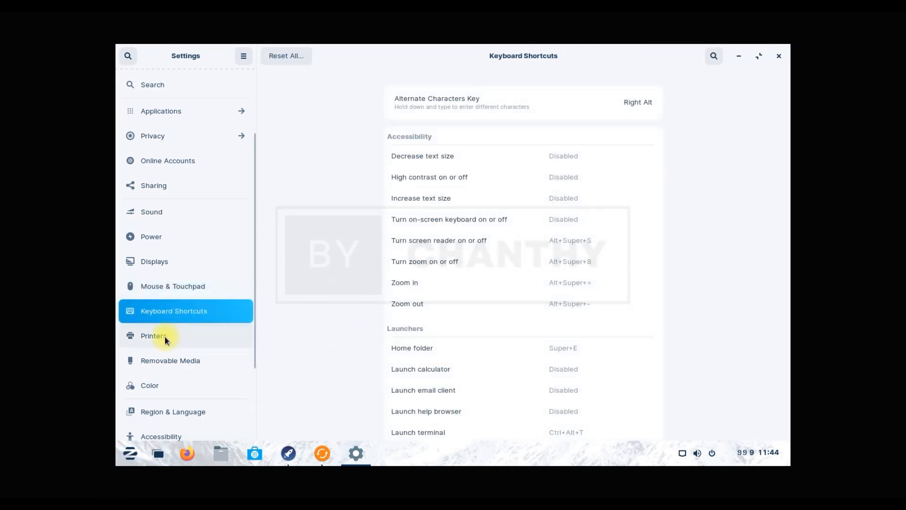
pyautogui.click(165, 336)
pyautogui.click(234, 365)
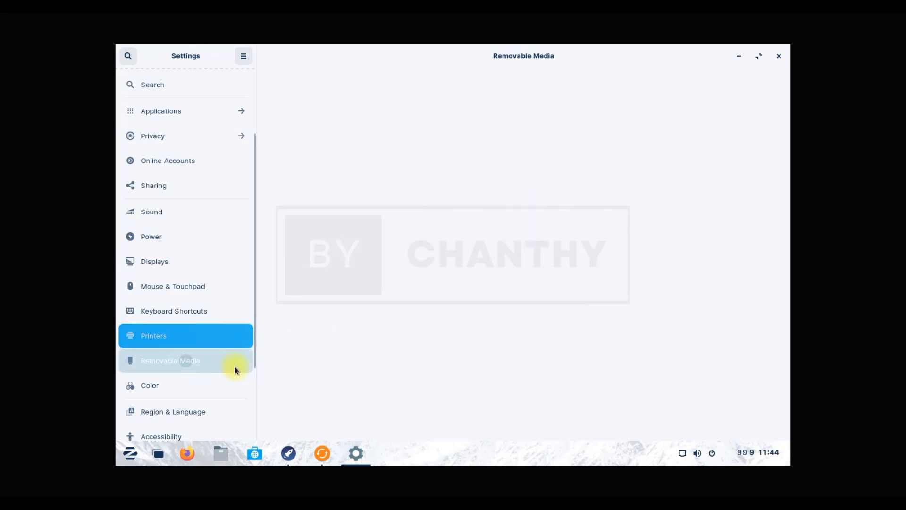
pyautogui.click(166, 387)
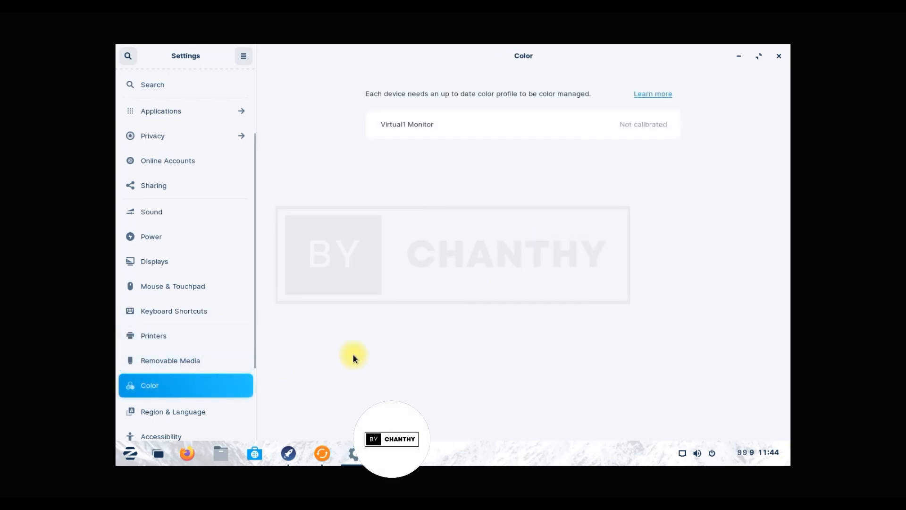
# Review the Accessibility, Users, Default Applications and Date & Time settings.
pyautogui.scroll(-5, 179, 354)
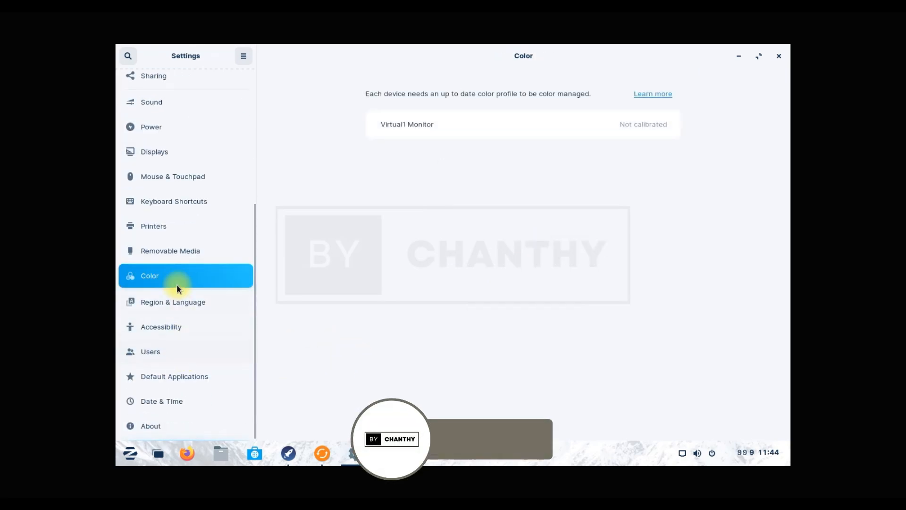
pyautogui.click(176, 321)
pyautogui.click(169, 349)
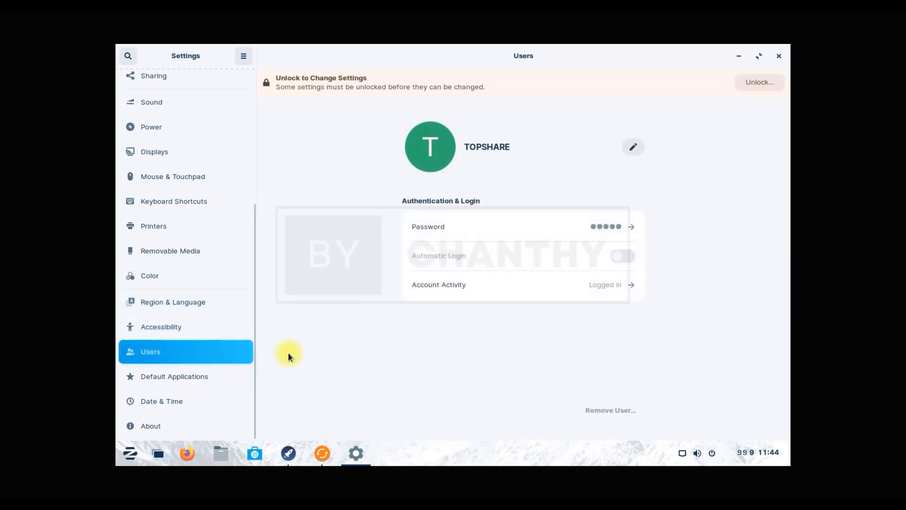
pyautogui.click(187, 378)
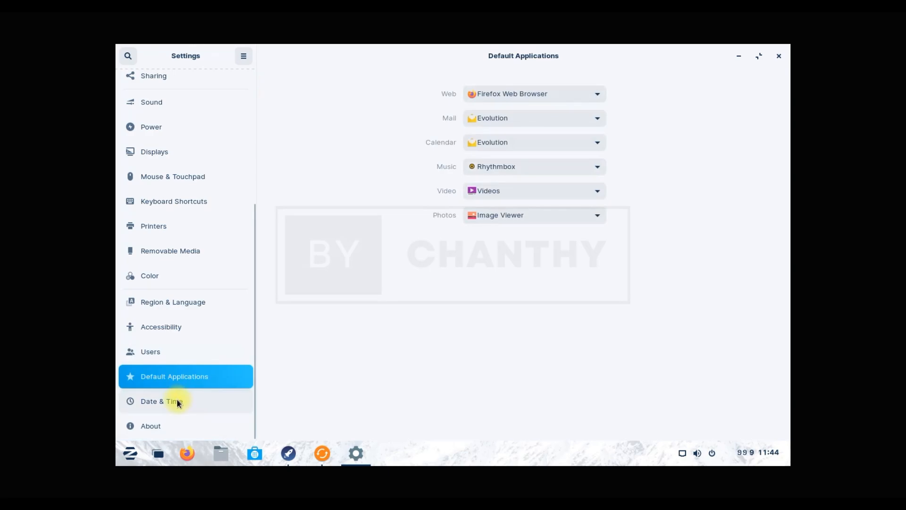
pyautogui.click(176, 400)
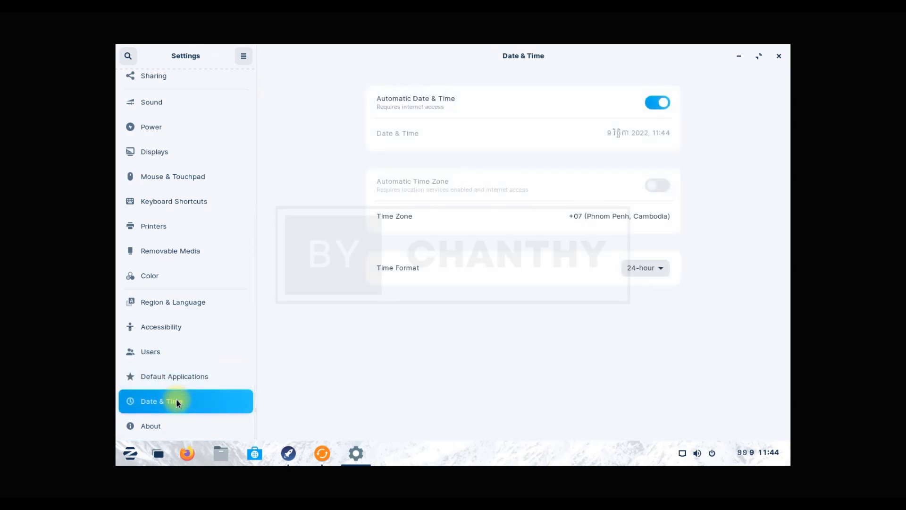
# Examine the hardware and system details on the About page and highlight the OS name value.
pyautogui.click(182, 425)
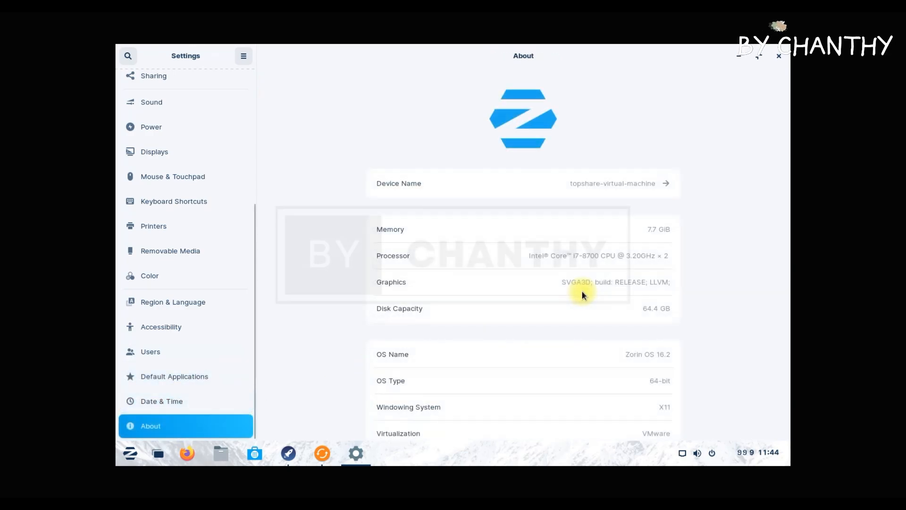
pyautogui.scroll(-2, 713, 240)
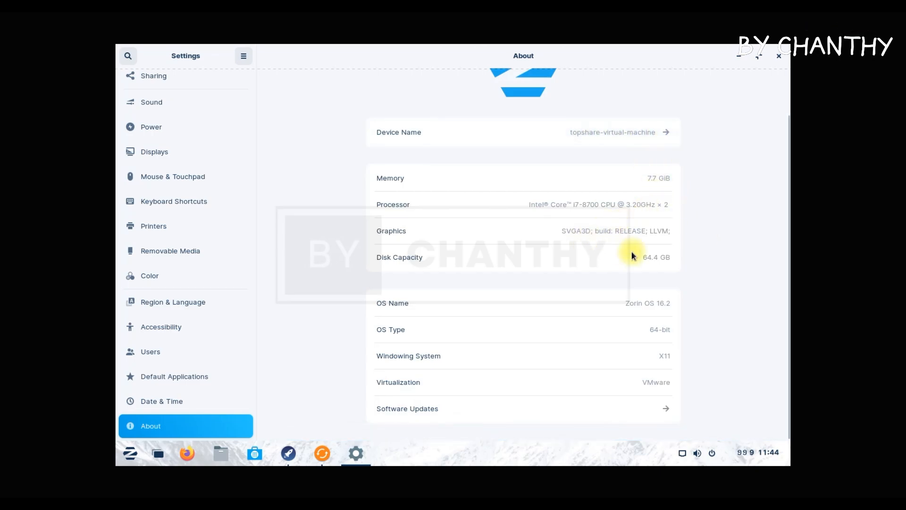
pyautogui.moveTo(626, 304); pyautogui.dragTo(677, 305)
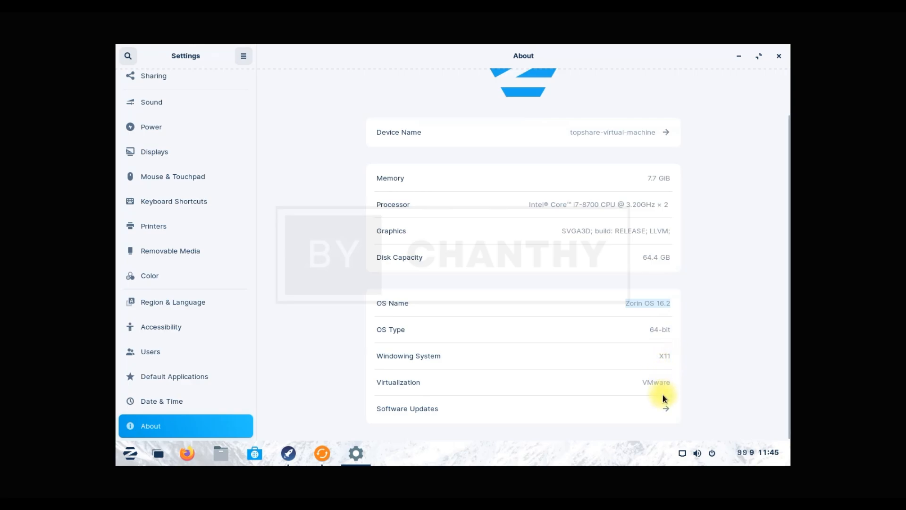
# Check Software Updates from the About page without installing anything, and close the updater and Settings.
pyautogui.click(660, 410)
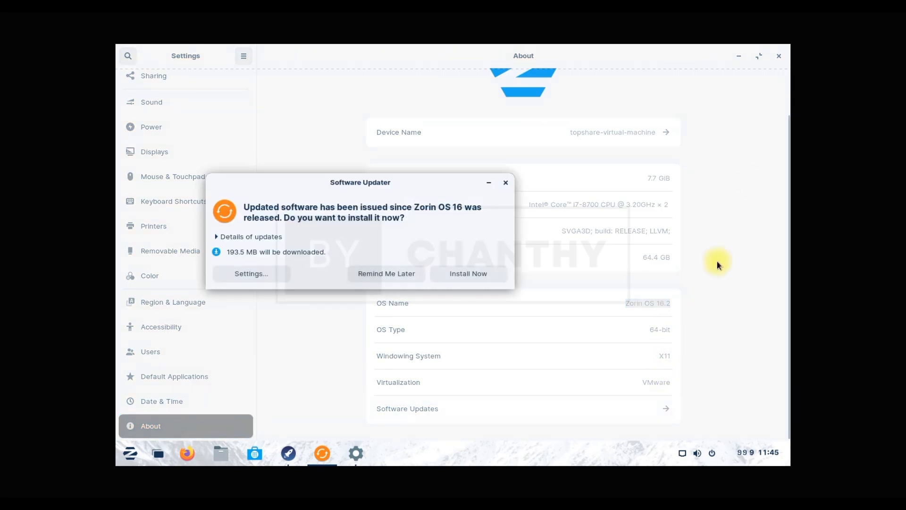
pyautogui.click(505, 179)
pyautogui.click(778, 56)
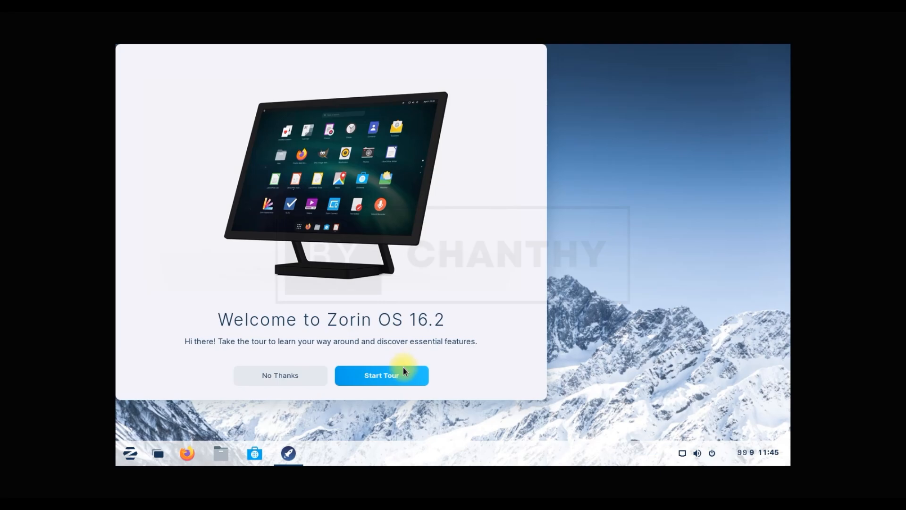
# Center the welcome window on the desktop and go through the whole Zorin OS tour until it closes.
pyautogui.moveTo(426, 54); pyautogui.dragTo(544, 83)
pyautogui.click(514, 404)
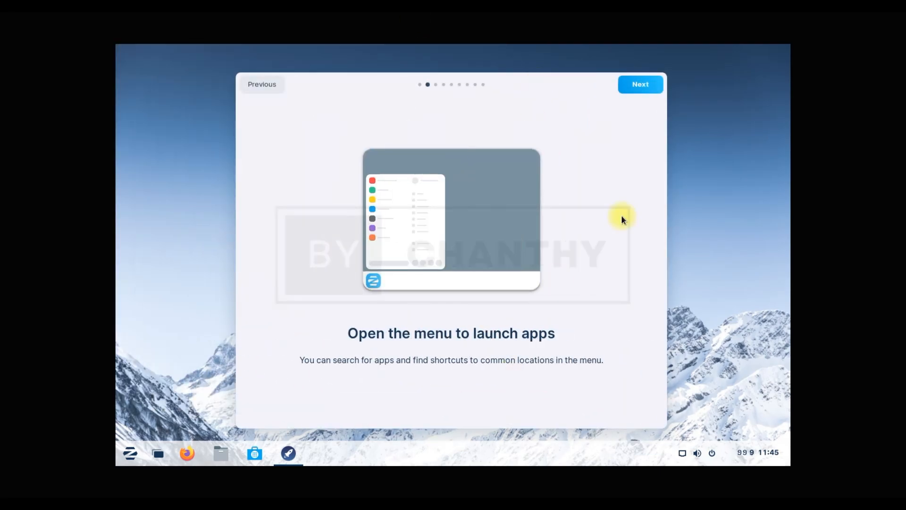
pyautogui.click(649, 88)
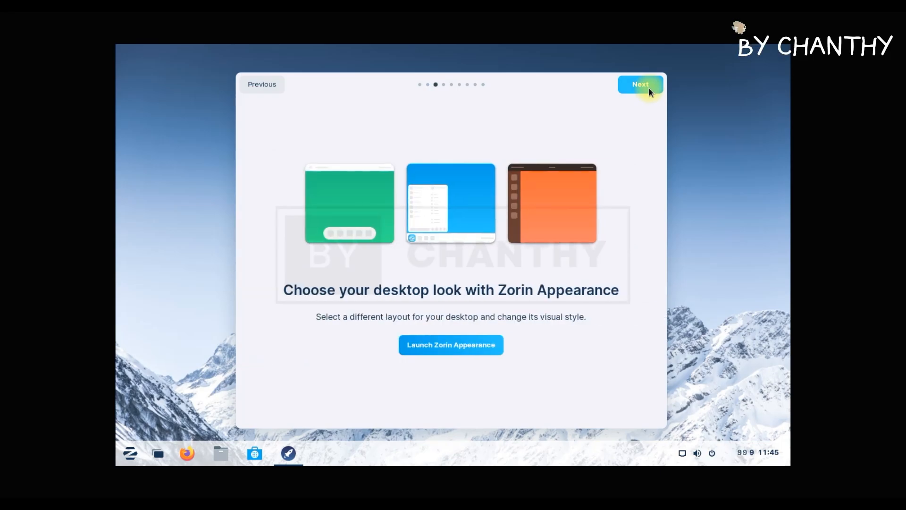
pyautogui.click(650, 89)
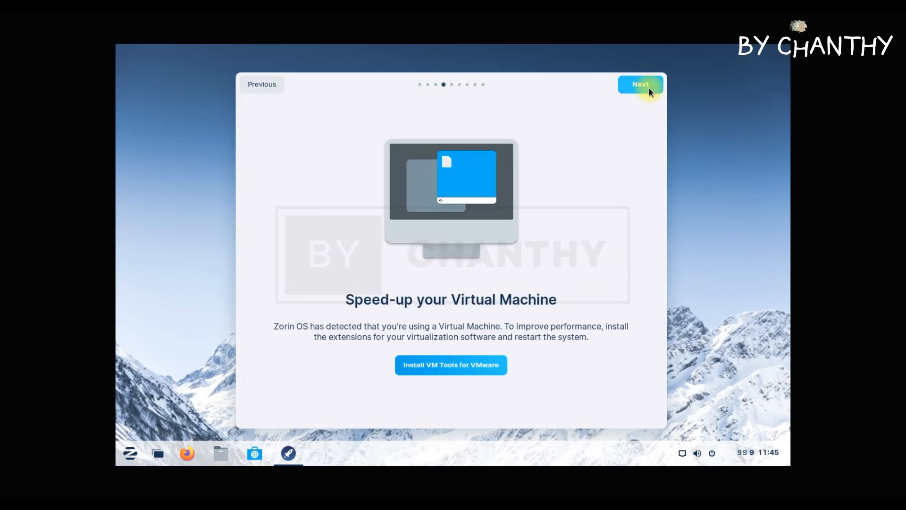
pyautogui.click(649, 89)
pyautogui.click(650, 88)
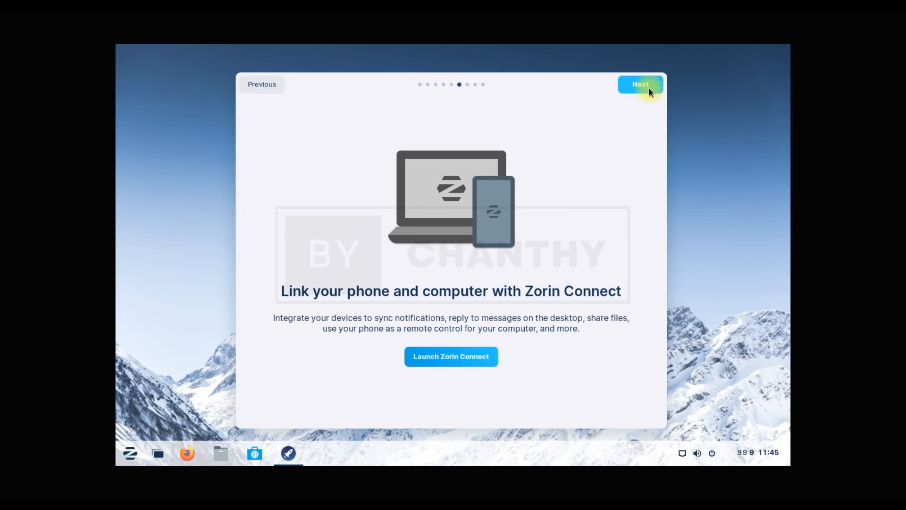
pyautogui.click(650, 88)
pyautogui.click(650, 89)
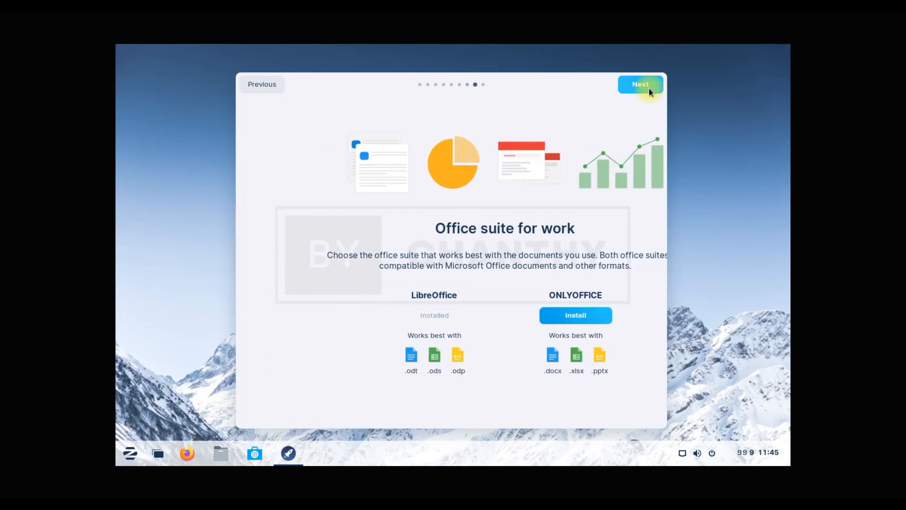
pyautogui.click(649, 89)
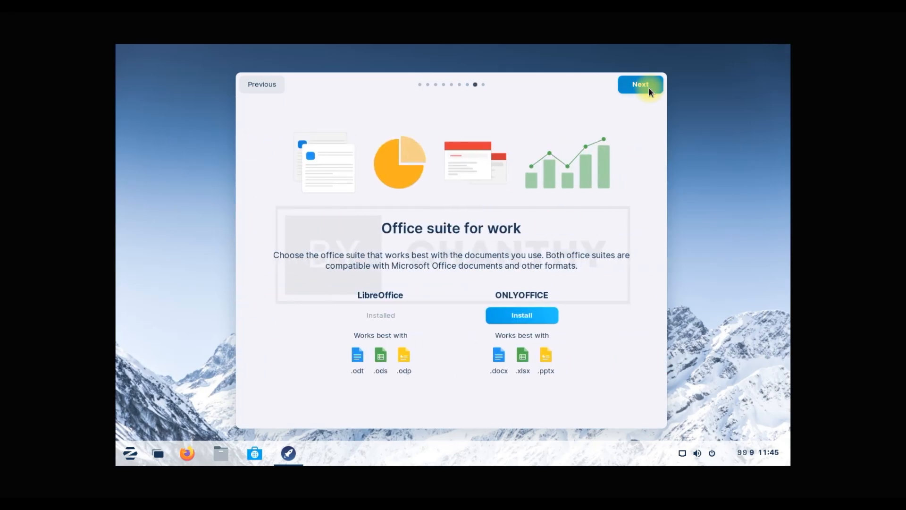
pyautogui.click(649, 89)
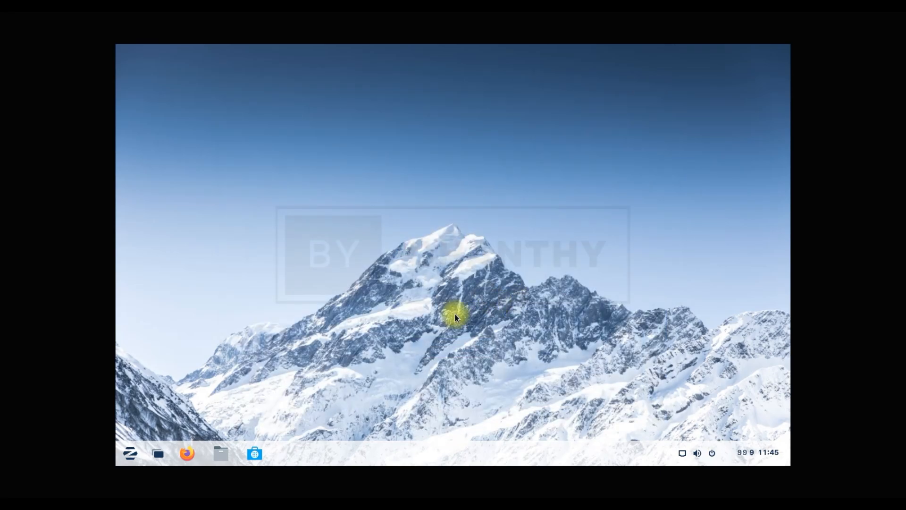
# Open the Software store, dismiss its welcome message, browse the Explore page down to the categories and close the store.
pyautogui.click(255, 454)
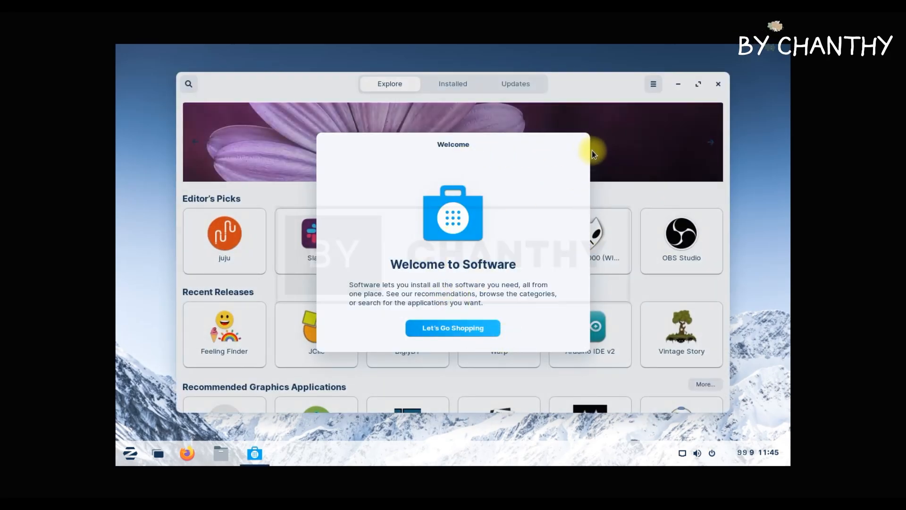
pyautogui.click(446, 330)
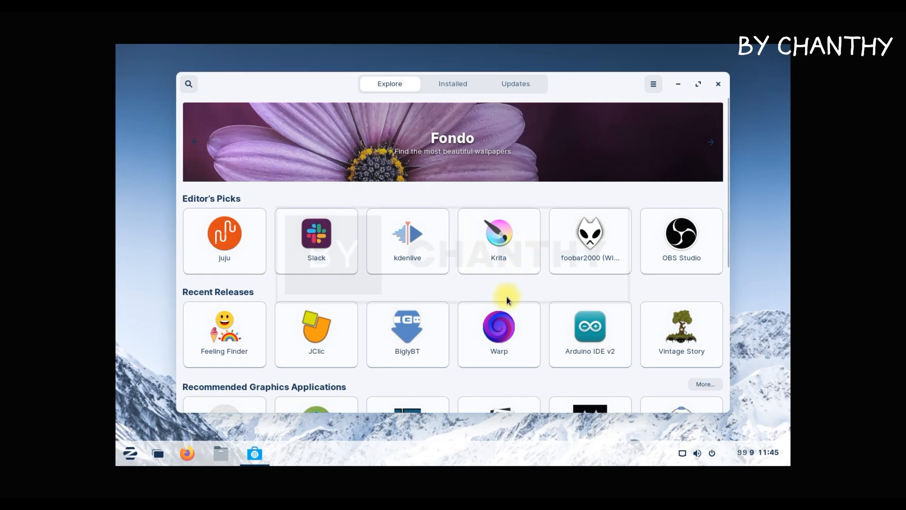
pyautogui.moveTo(728, 173); pyautogui.dragTo(723, 152)
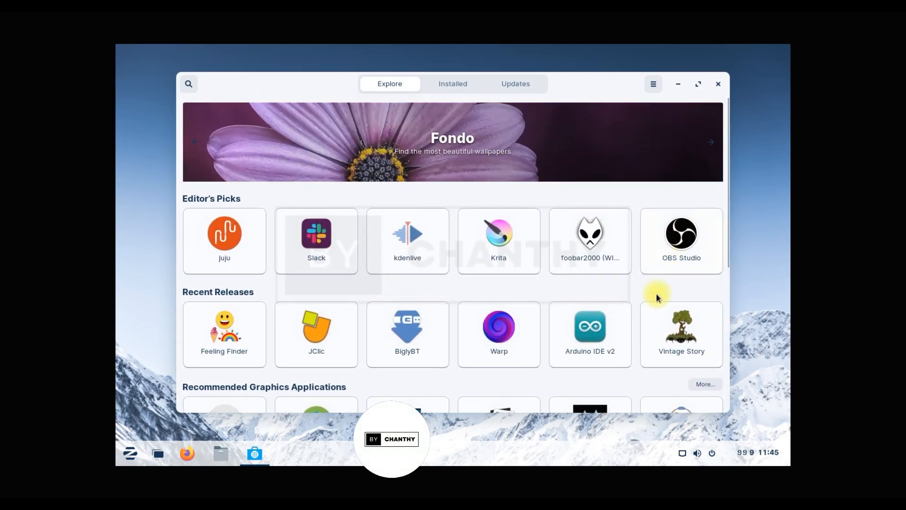
pyautogui.moveTo(727, 197); pyautogui.dragTo(716, 372)
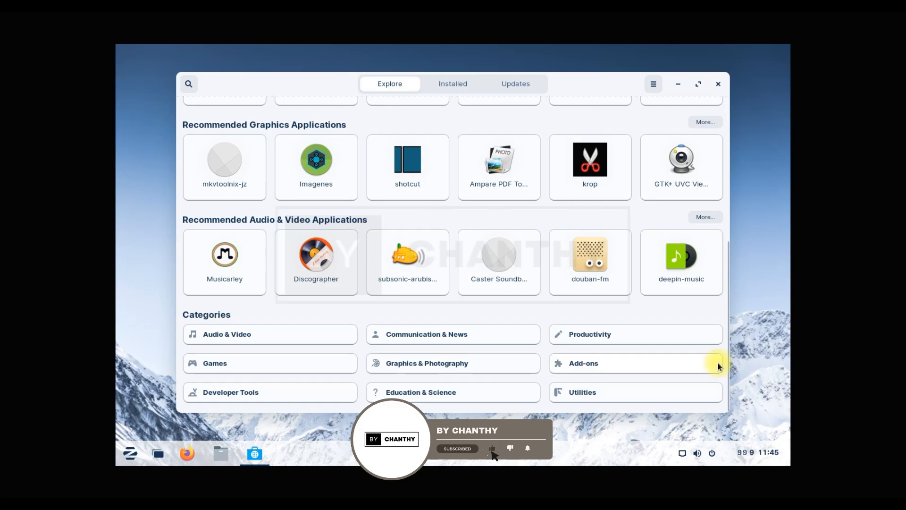
pyautogui.click(718, 85)
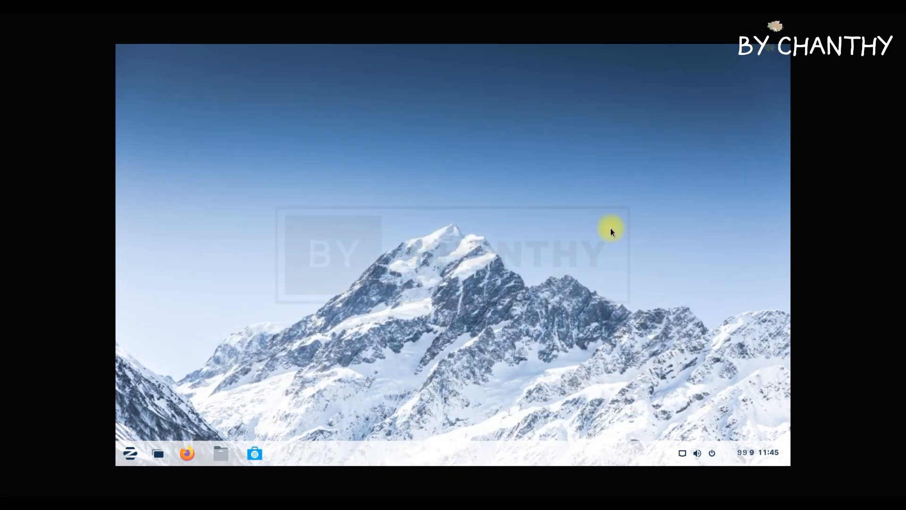
# Open the file manager, view the Desktop, Documents, Downloads, Music, Pictures, Videos and Trash locations, and close it.
pyautogui.click(220, 452)
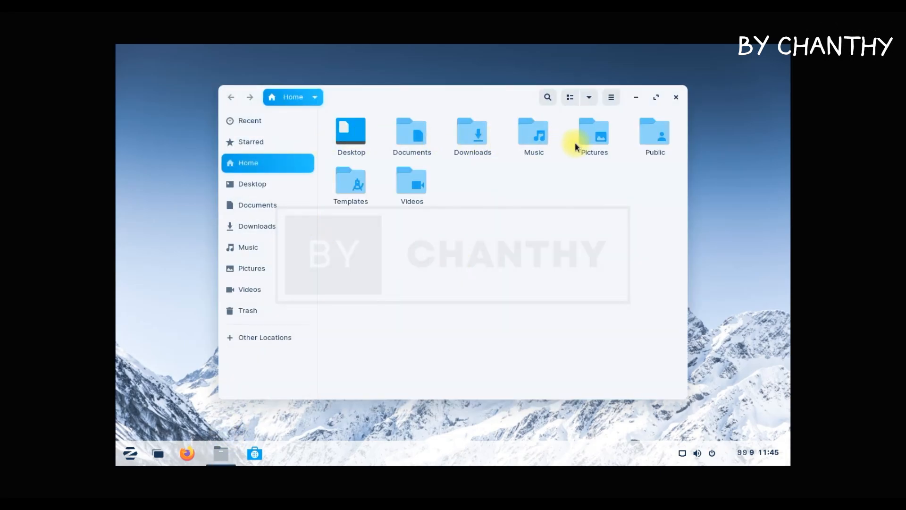
pyautogui.click(260, 187)
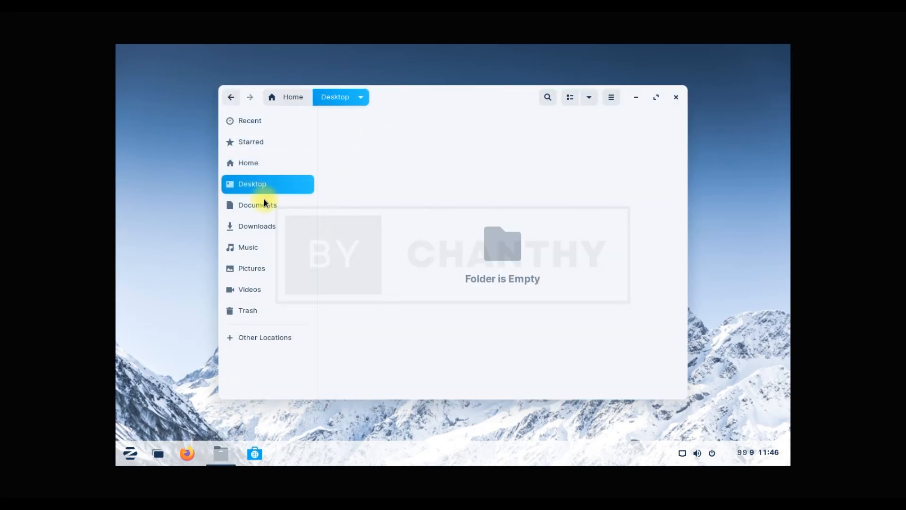
pyautogui.click(265, 205)
pyautogui.click(265, 226)
pyautogui.click(265, 246)
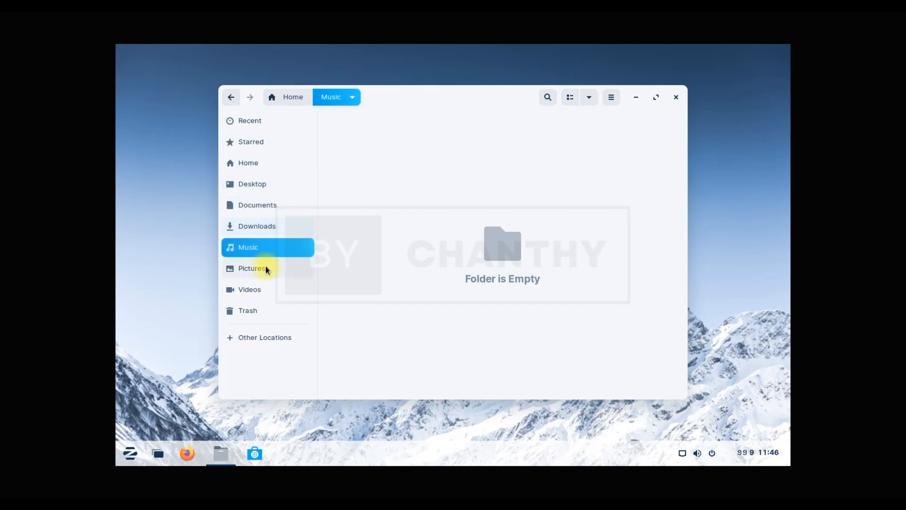
pyautogui.click(264, 268)
pyautogui.click(264, 289)
pyautogui.click(266, 310)
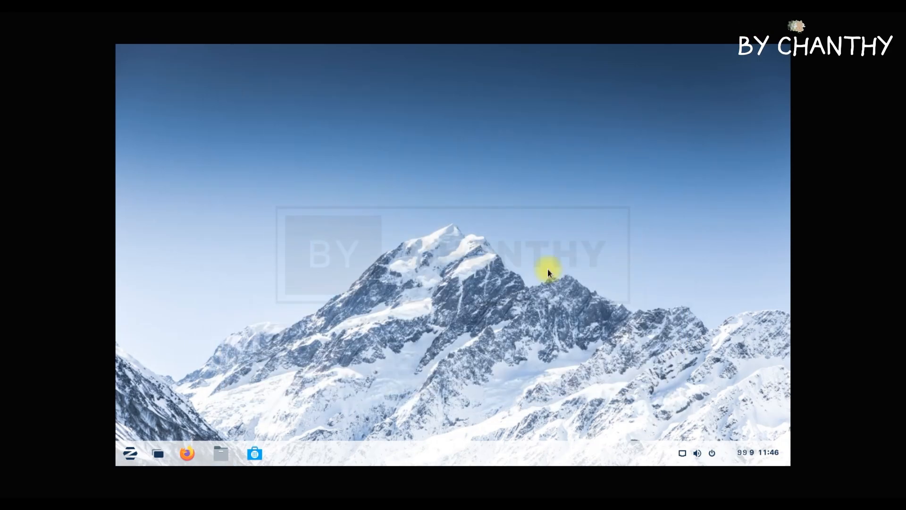
pyautogui.click(675, 96)
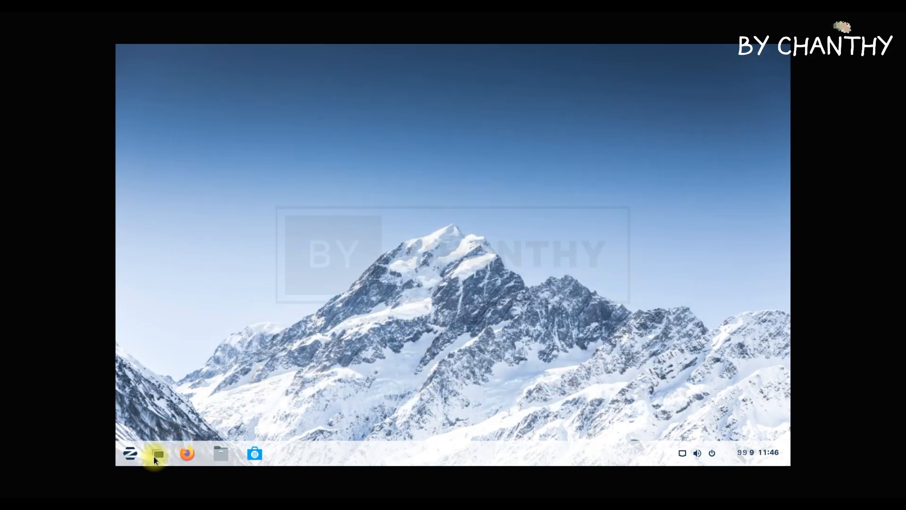